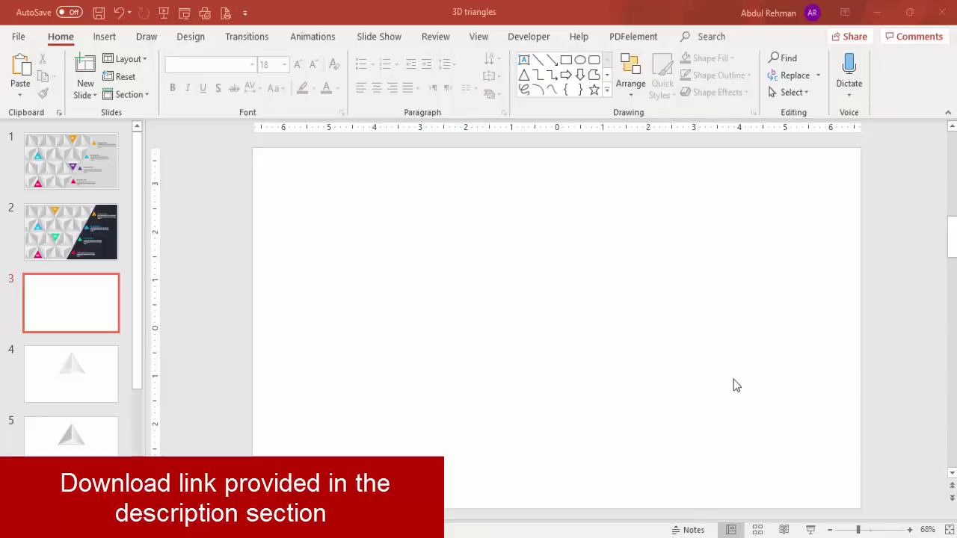
- Turn on gridlines and guides for blank slide 3 and bring up the Shapes gallery
{"action": "left_click", "coordinate": [478, 39]}
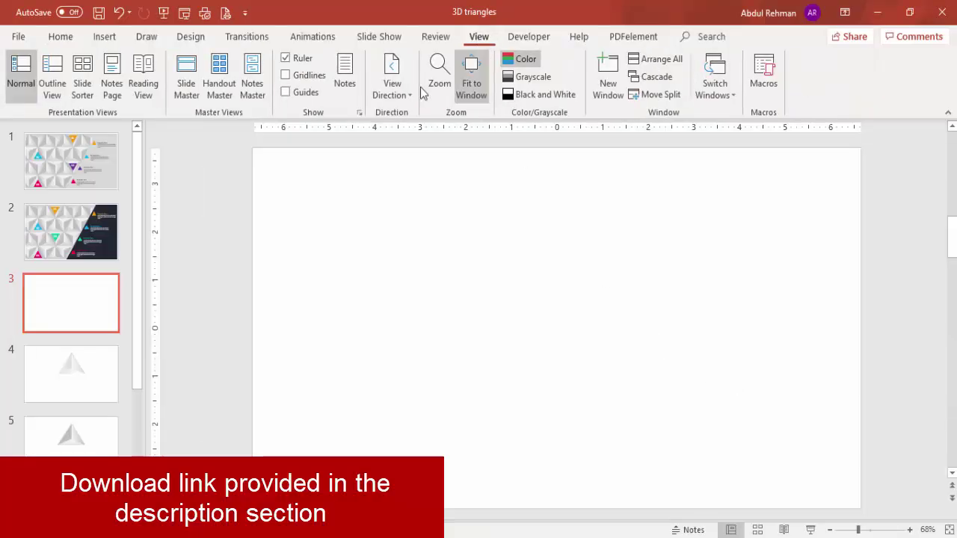
{"action": "left_click", "coordinate": [302, 93]}
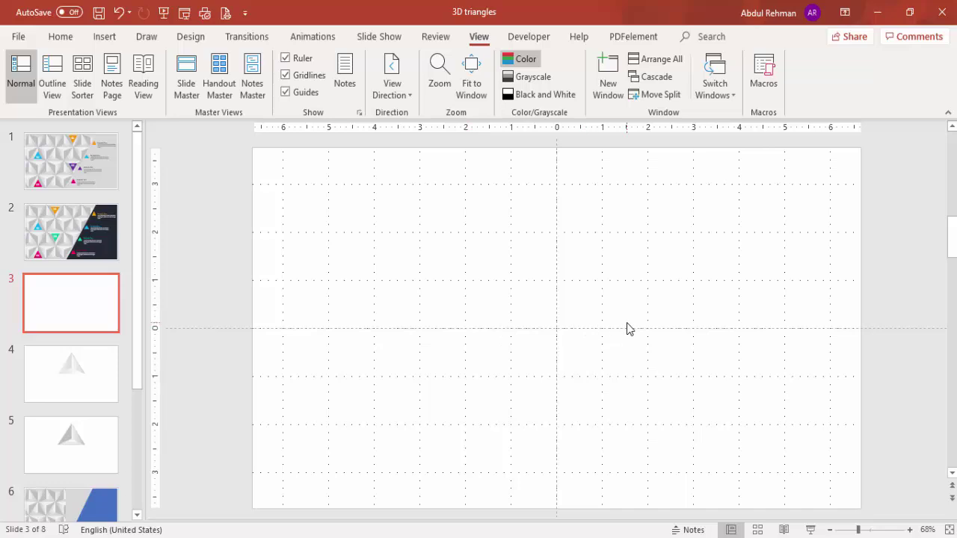
{"action": "left_click", "coordinate": [105, 36]}
{"action": "left_click", "coordinate": [226, 83]}
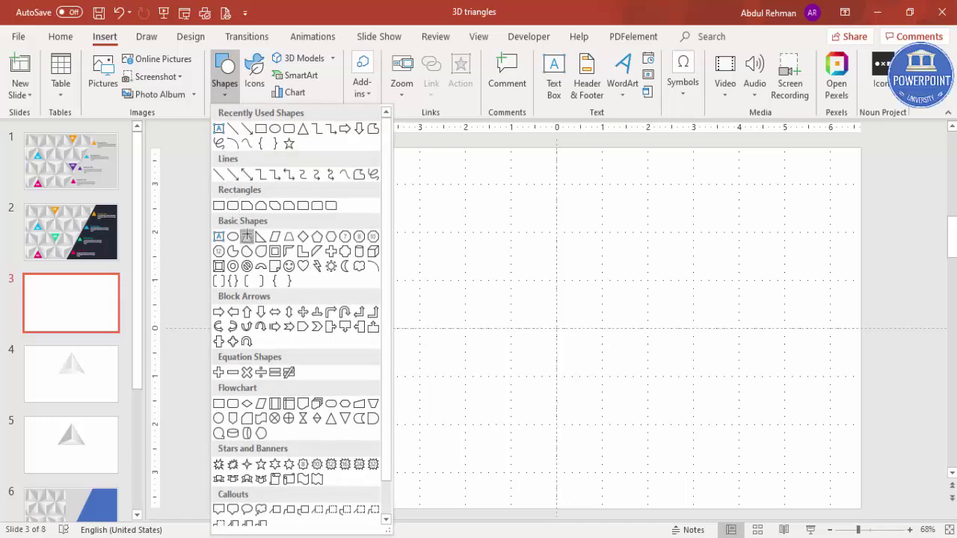
- Draw an isosceles triangle above the centre guide, sized 2.99" tall by 3.95" wide
{"action": "left_click", "coordinate": [248, 237]}
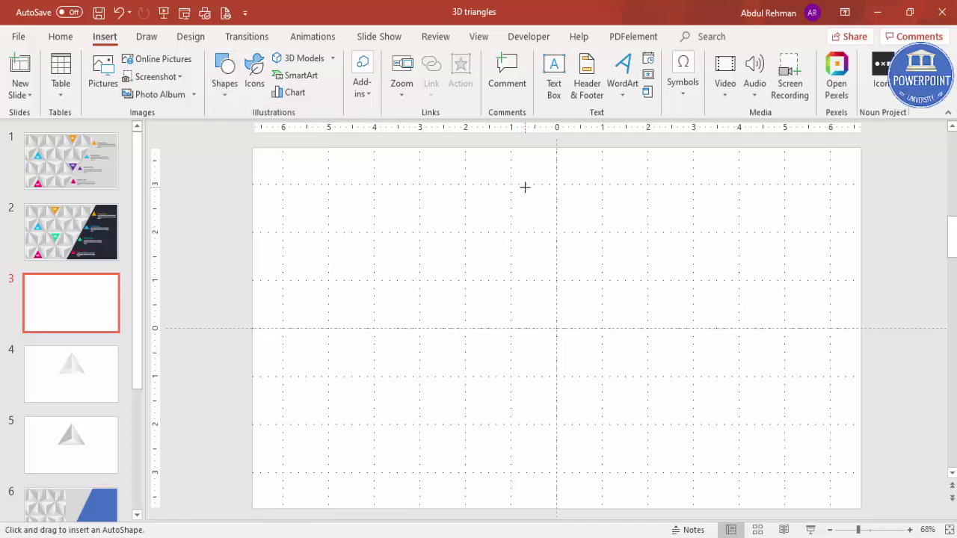
{"action": "left_click_drag", "start_coordinate": [524, 186], "coordinate": [588, 302]}
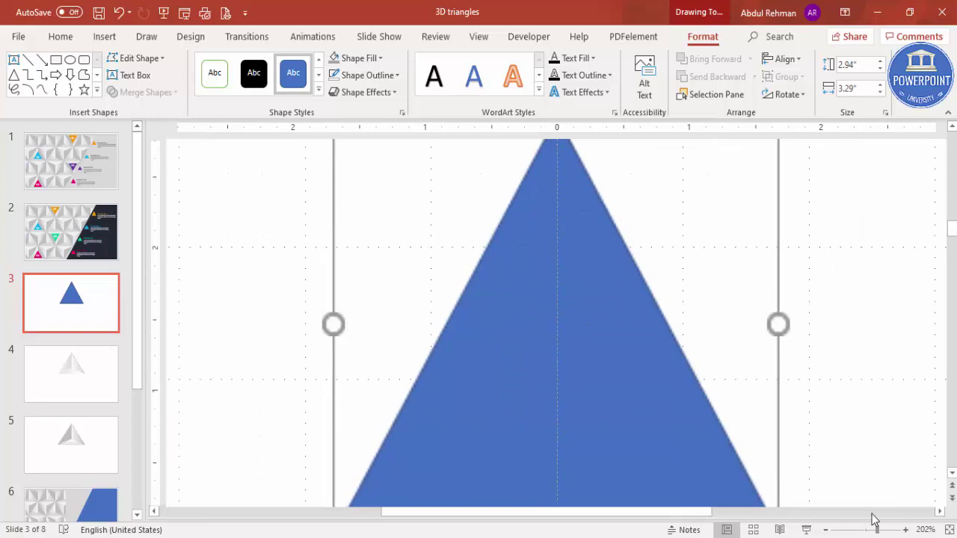
{"action": "left_click", "coordinate": [879, 529]}
{"action": "scroll", "coordinate": [735, 341], "scroll_direction": "up", "scroll_amount": 1}
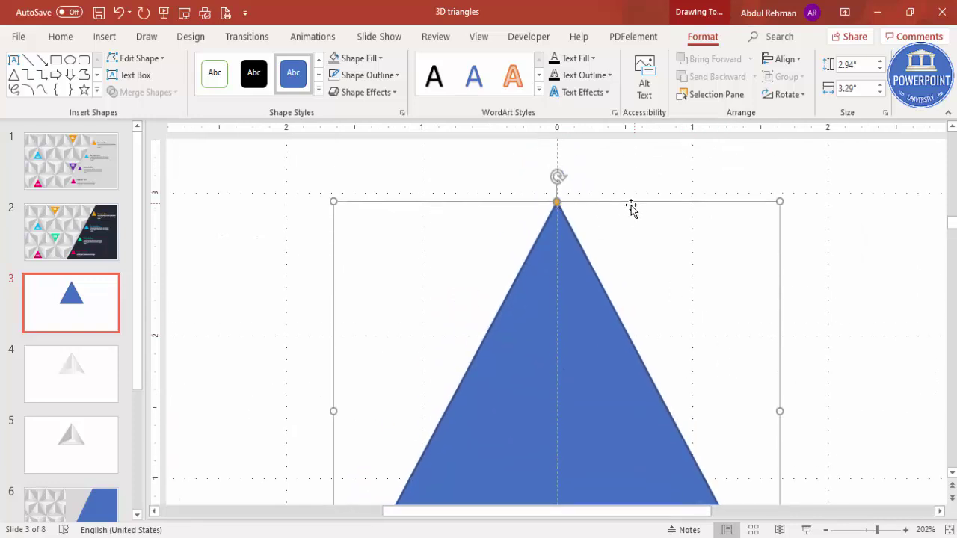
{"action": "left_click_drag", "start_coordinate": [779, 202], "coordinate": [778, 194]}
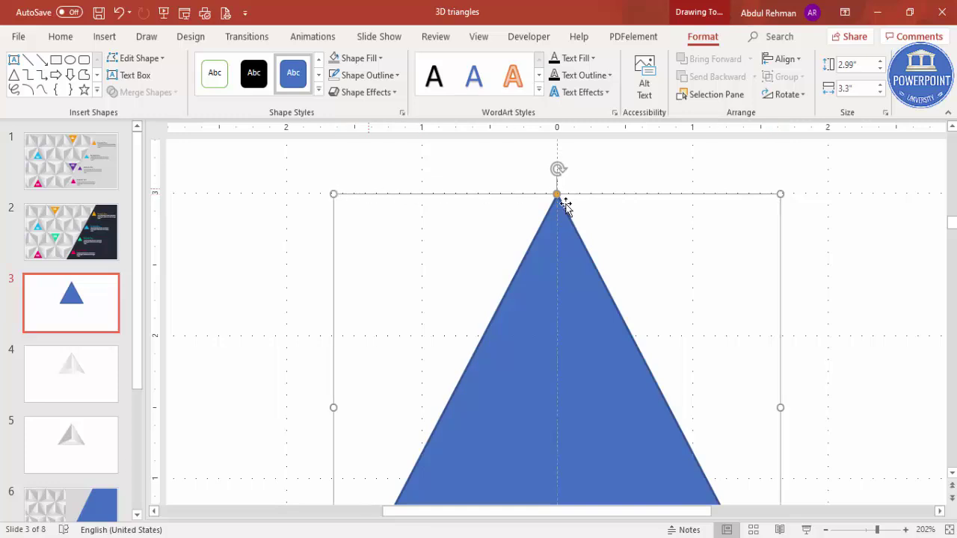
{"action": "left_click", "coordinate": [948, 529]}
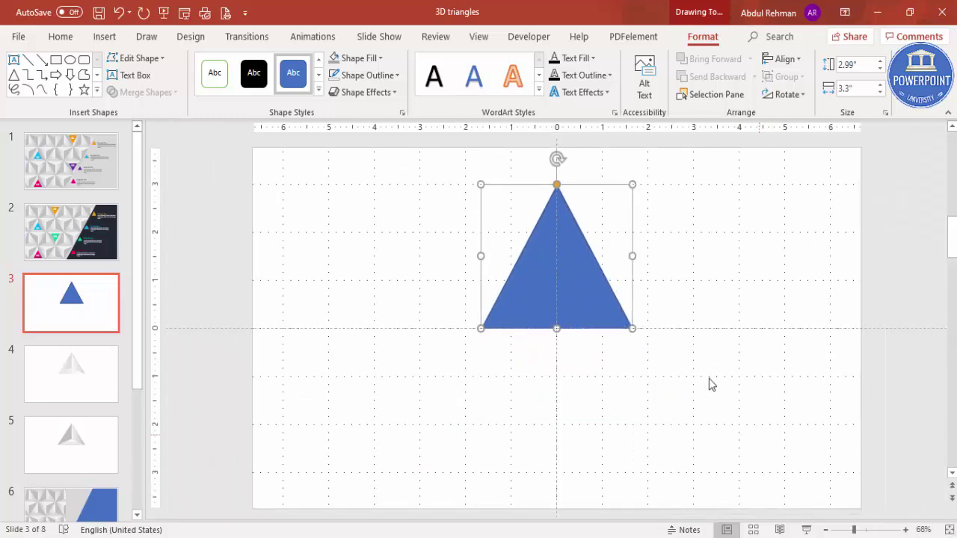
{"action": "left_click_drag", "start_coordinate": [632, 256], "coordinate": [646, 257]}
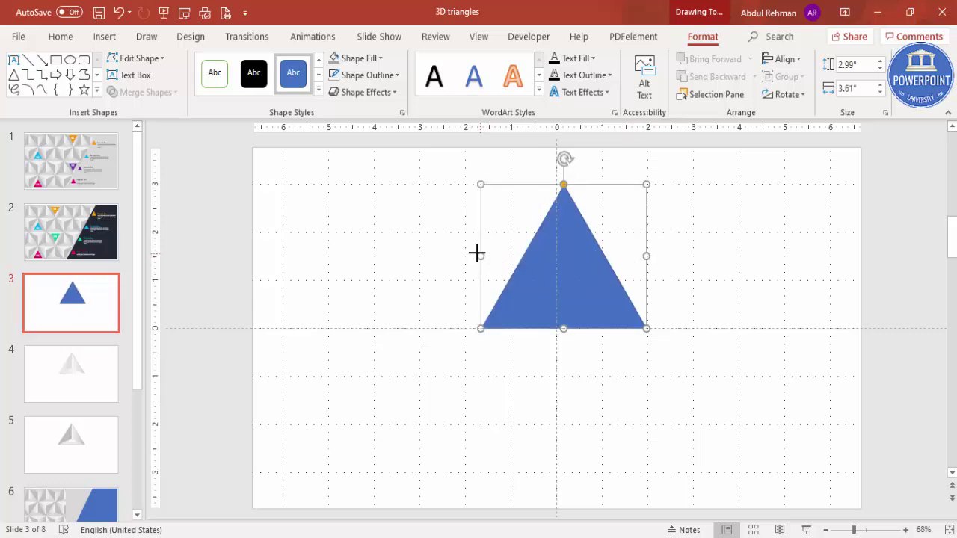
{"action": "left_click_drag", "start_coordinate": [476, 253], "coordinate": [465, 251]}
- Give the triangle no outline and a light grey fill, and align it to the slide's centre
{"action": "left_click", "coordinate": [368, 74]}
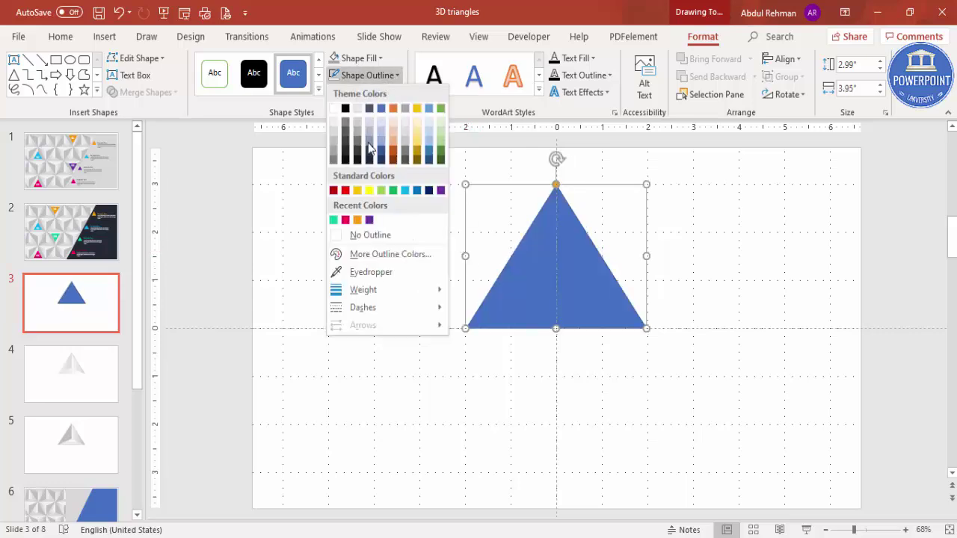
{"action": "left_click", "coordinate": [373, 235]}
{"action": "left_click", "coordinate": [375, 60]}
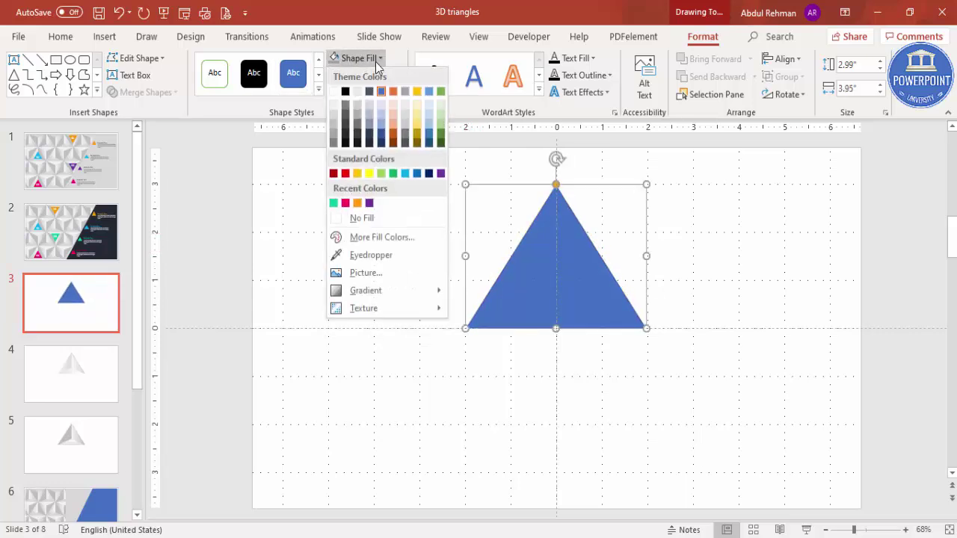
{"action": "left_click", "coordinate": [337, 126]}
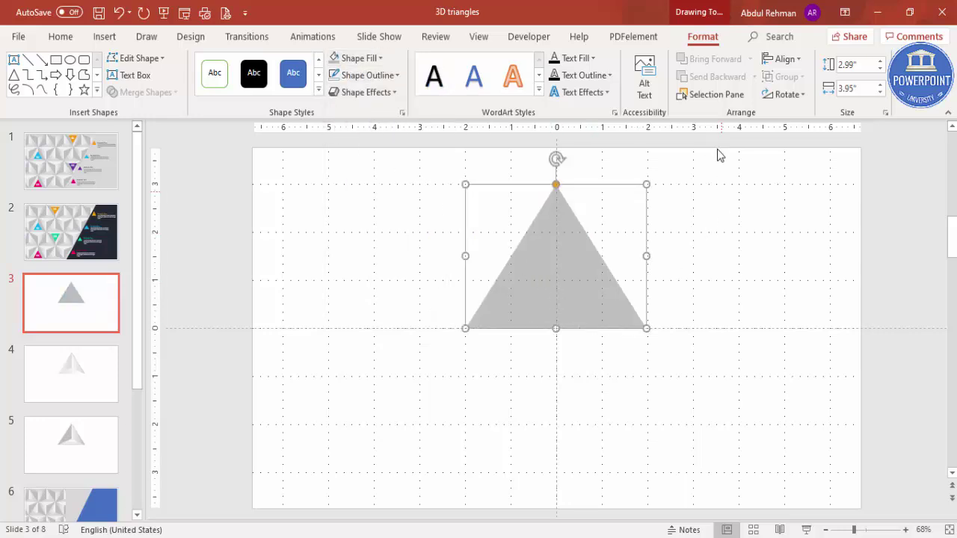
{"action": "left_click", "coordinate": [780, 61]}
{"action": "left_click", "coordinate": [818, 100]}
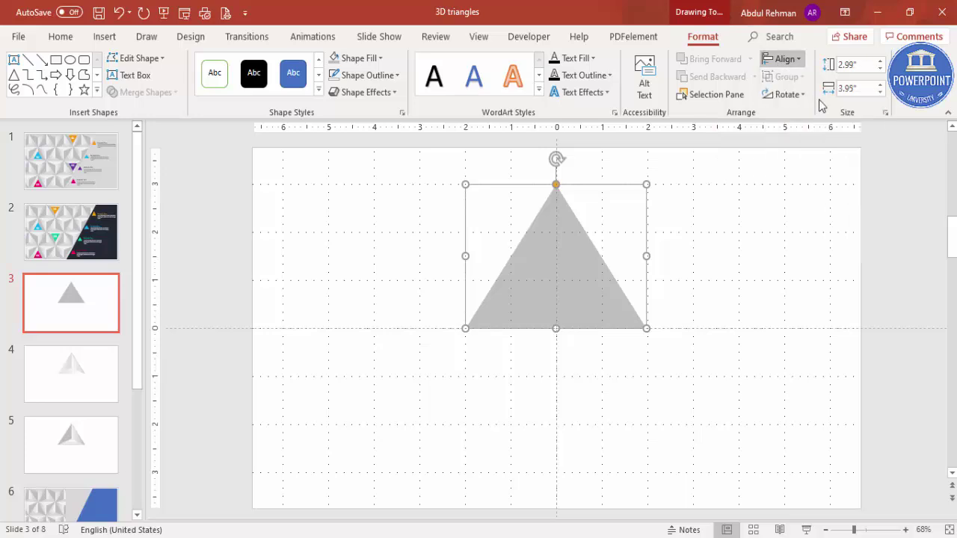
{"action": "left_click", "coordinate": [610, 383]}
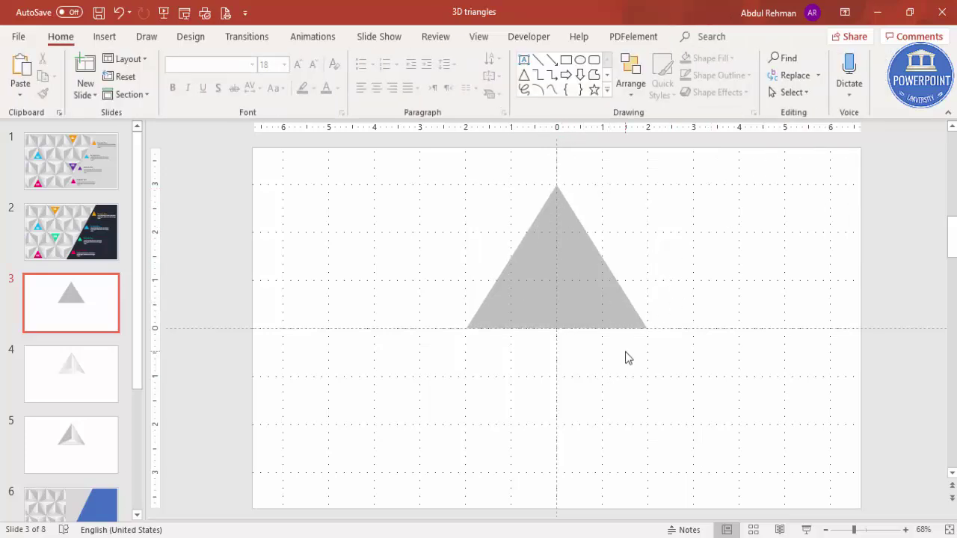
- Duplicate the grey triangle and fill the copy a darker grey
{"action": "left_click", "coordinate": [575, 258]}
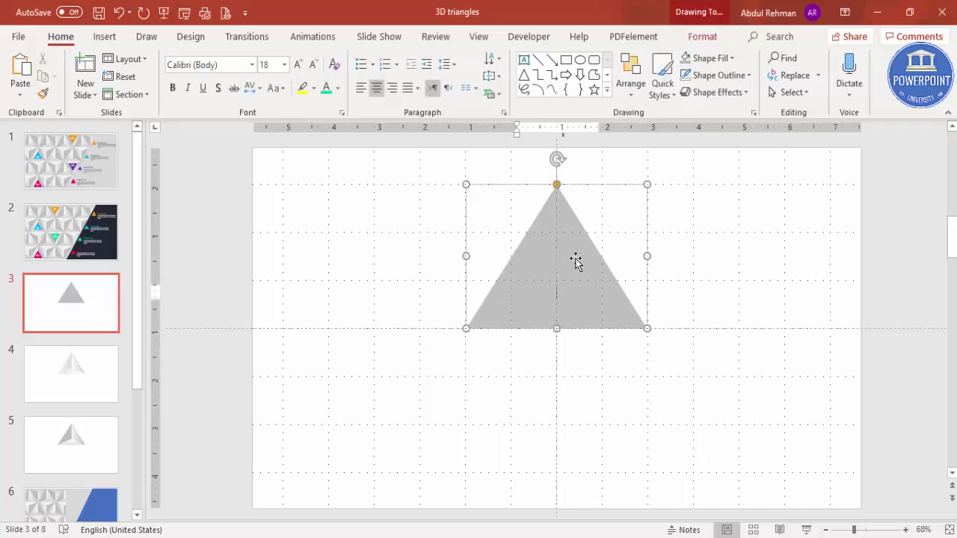
{"action": "left_click", "coordinate": [116, 39]}
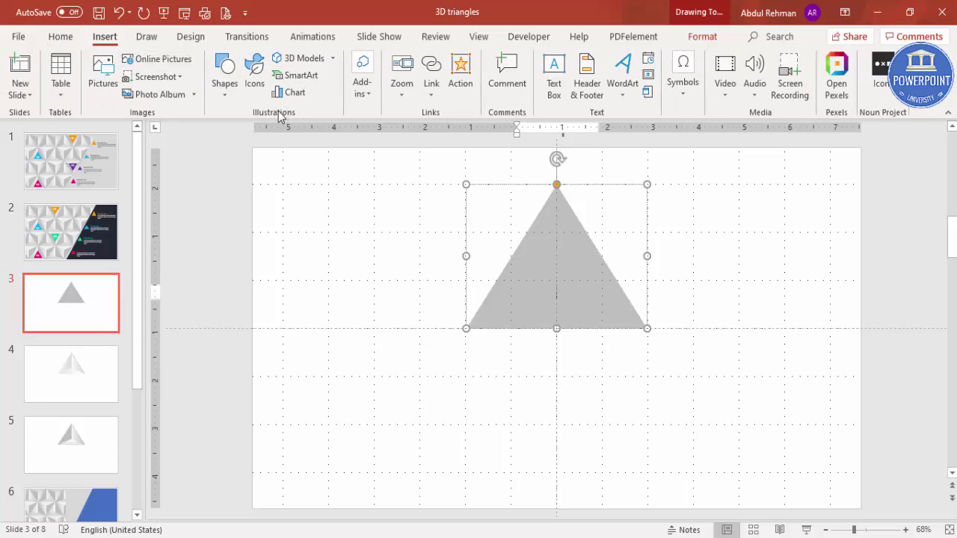
{"action": "left_click", "coordinate": [583, 263]}
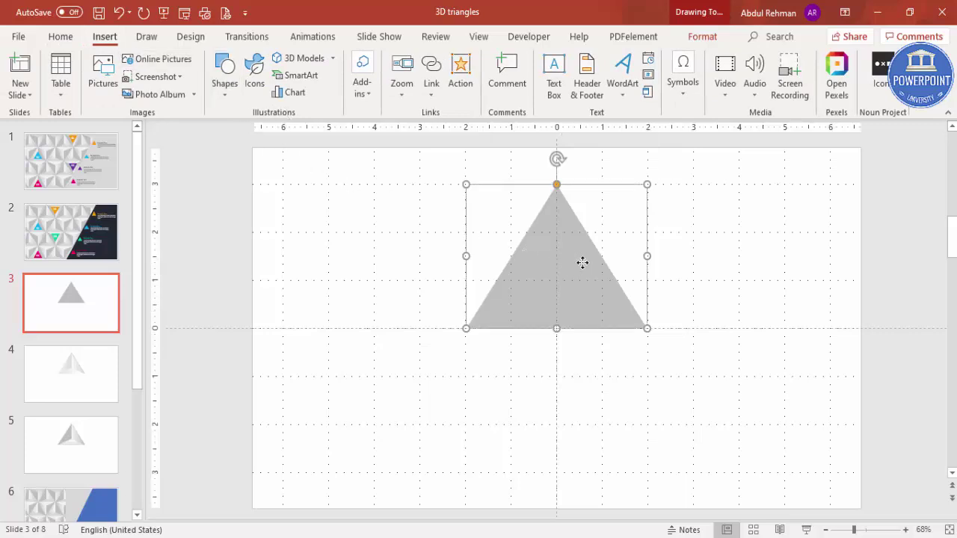
{"action": "left_click_drag", "start_coordinate": [583, 278], "coordinate": [729, 287], "text": "ctrl"}
{"action": "left_click", "coordinate": [701, 36]}
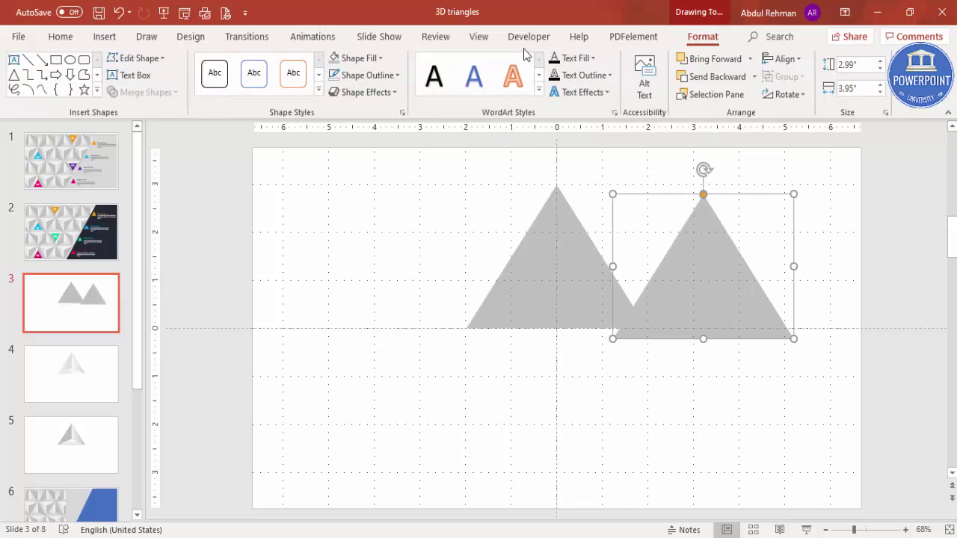
{"action": "left_click", "coordinate": [359, 57]}
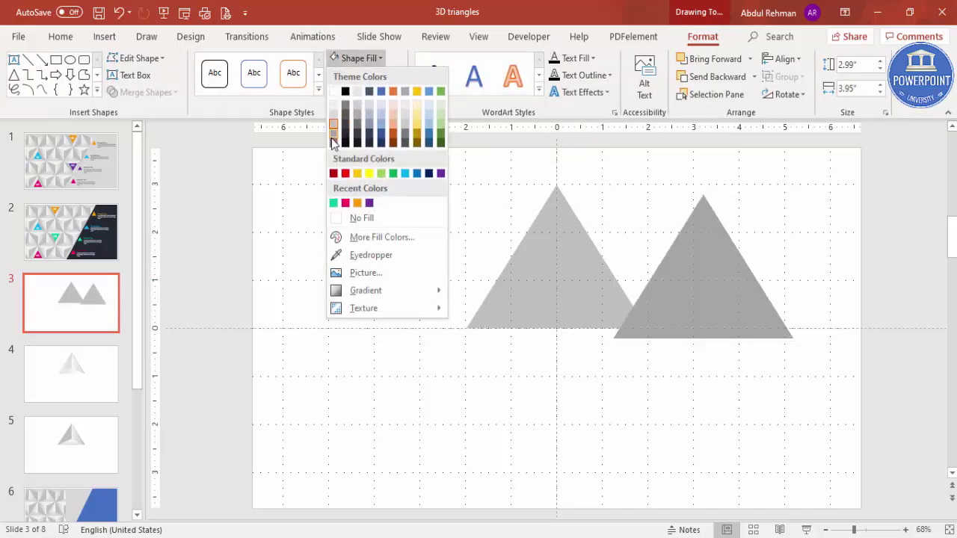
{"action": "left_click", "coordinate": [334, 142]}
- Lay the darker copy over the original and flatten it to 1" tall as the base face
{"action": "left_click_drag", "start_coordinate": [710, 284], "coordinate": [562, 271]}
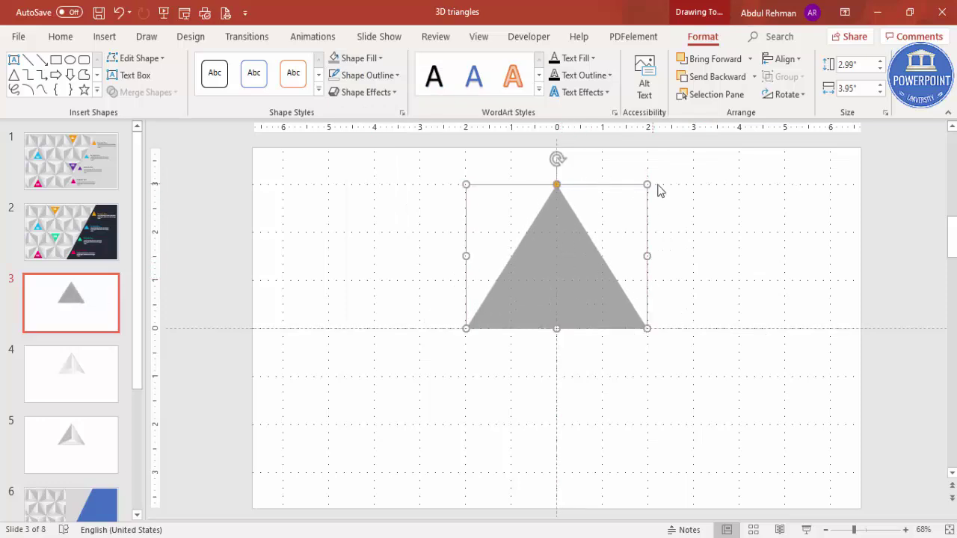
{"action": "left_click_drag", "start_coordinate": [648, 185], "coordinate": [648, 280]}
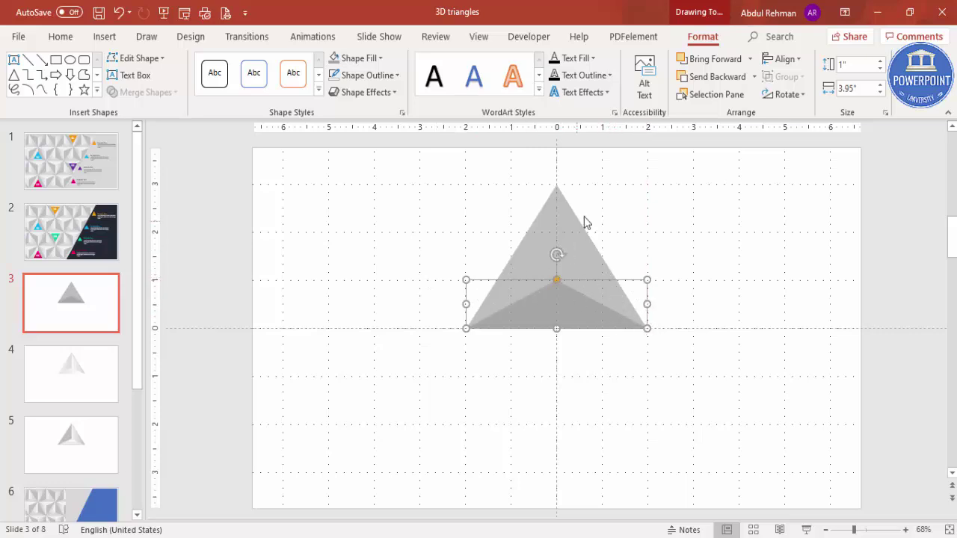
{"action": "left_click", "coordinate": [632, 218]}
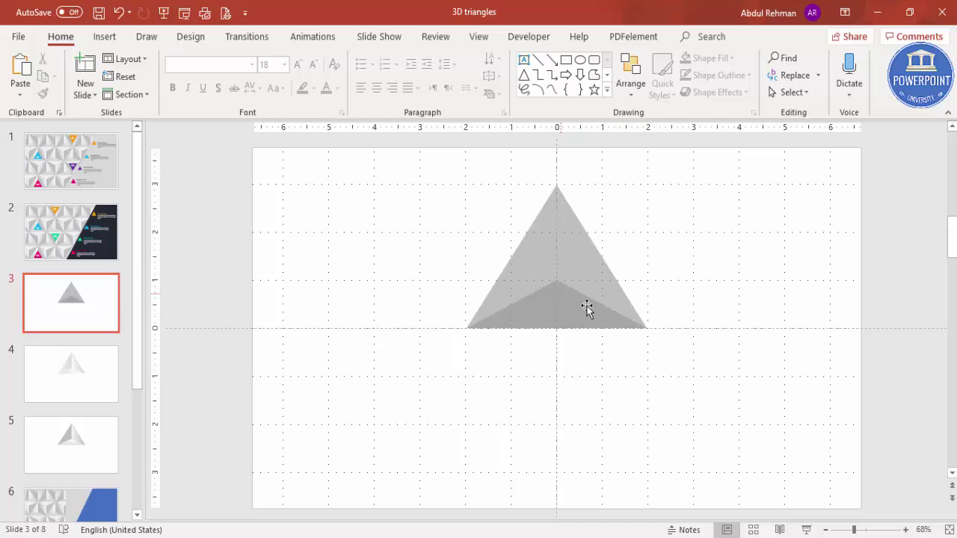
- Draw a right triangle from the pyramid's apex to its right base corner
{"action": "left_click", "coordinate": [105, 37]}
{"action": "left_click", "coordinate": [225, 84]}
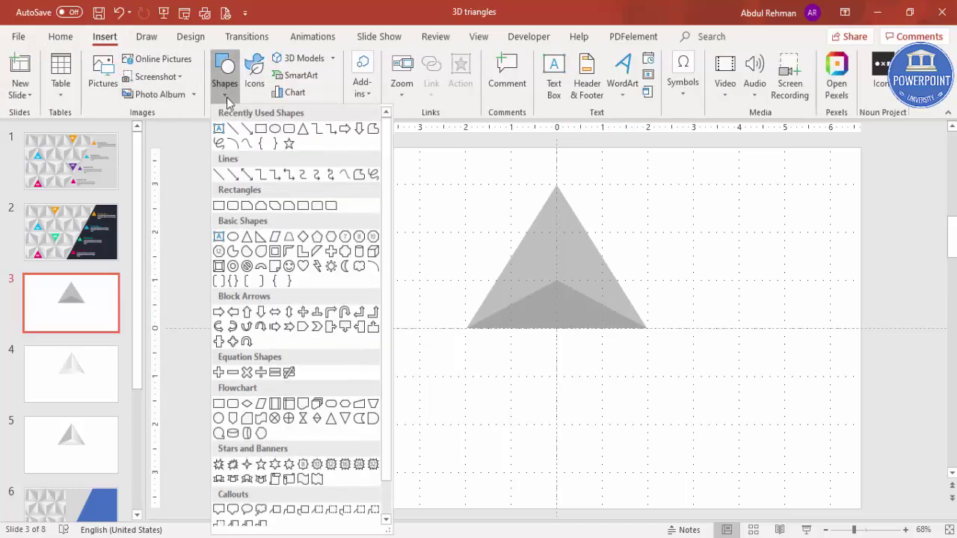
{"action": "left_click", "coordinate": [260, 238]}
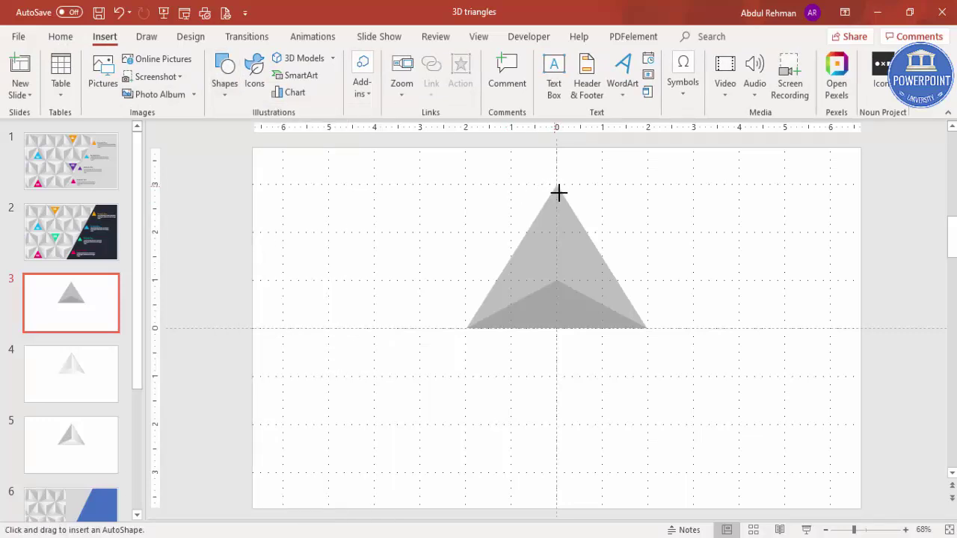
{"action": "left_click_drag", "start_coordinate": [559, 193], "coordinate": [646, 323]}
- Fill the right triangle very light grey with no outline and send it behind the base
{"action": "left_click", "coordinate": [373, 58]}
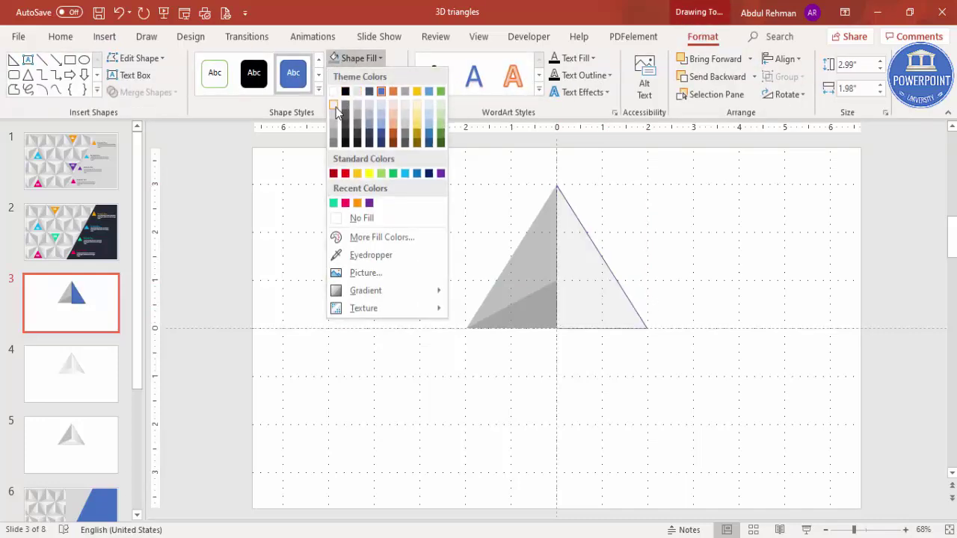
{"action": "left_click", "coordinate": [335, 105]}
{"action": "left_click", "coordinate": [367, 75]}
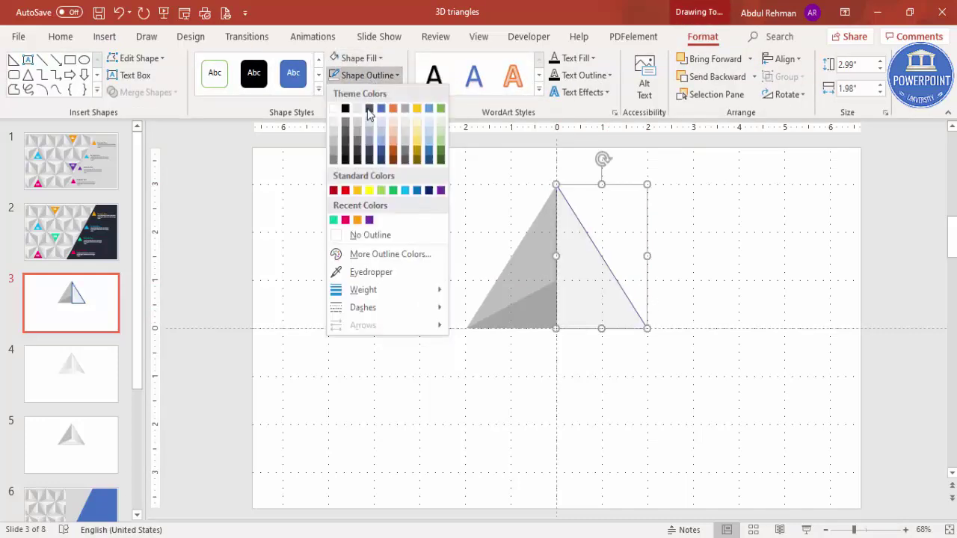
{"action": "left_click", "coordinate": [375, 233]}
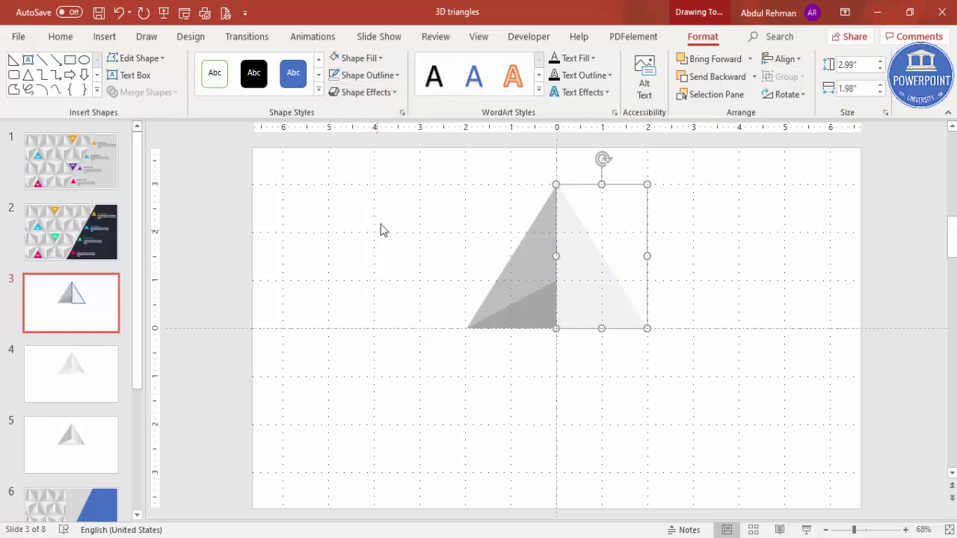
{"action": "left_click", "coordinate": [721, 78]}
{"action": "left_click", "coordinate": [715, 209]}
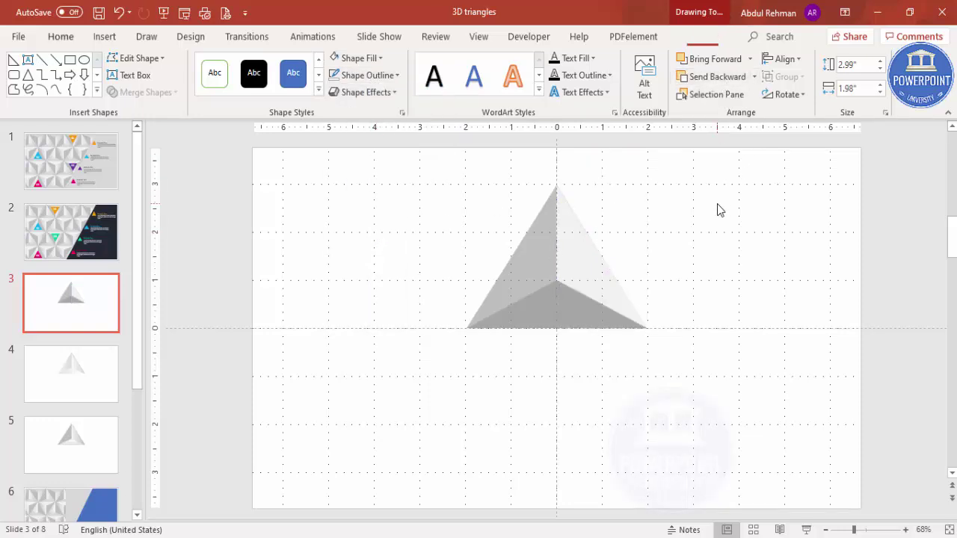
- Move the light triangle to the left half, flip it horizontally, fill gray, and send it behind the base
{"action": "left_click", "coordinate": [583, 275]}
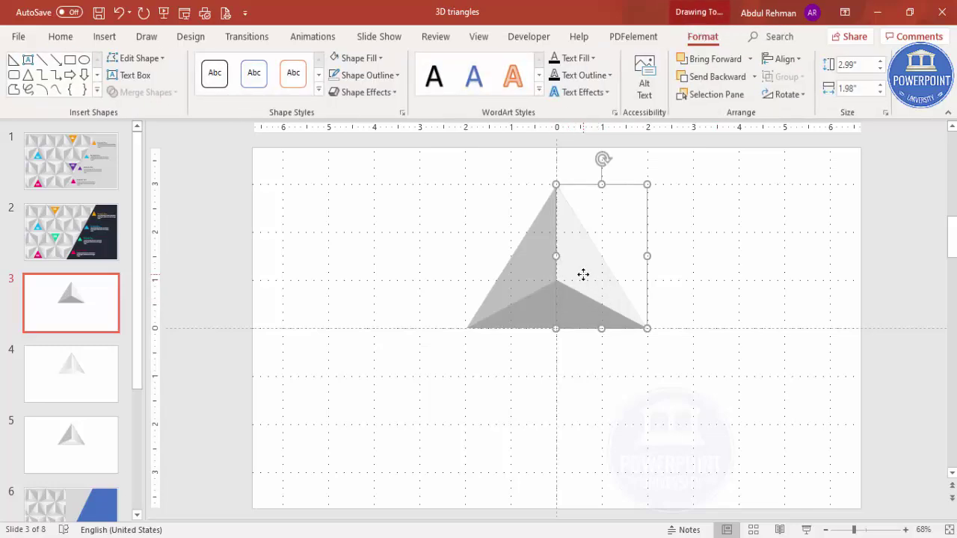
{"action": "left_click_drag", "start_coordinate": [583, 275], "coordinate": [485, 275]}
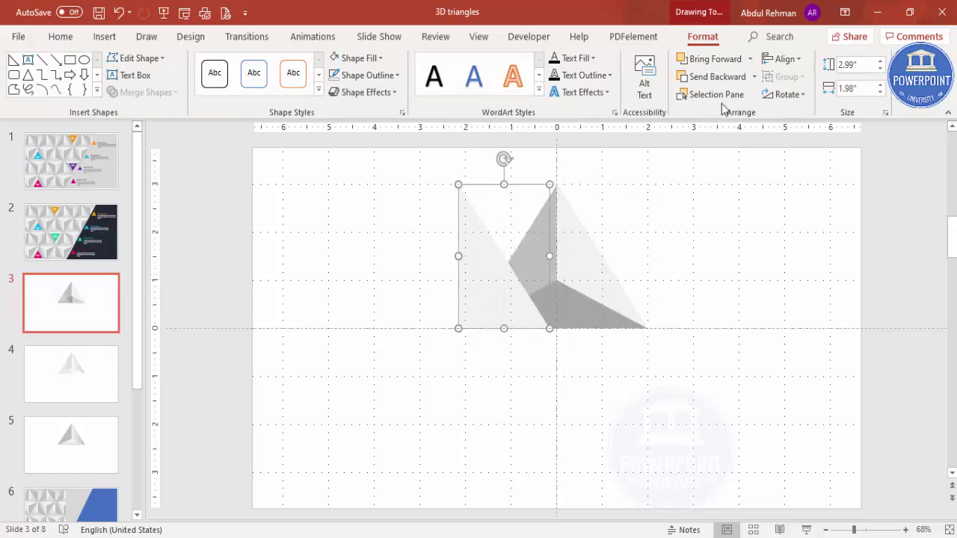
{"action": "left_click", "coordinate": [788, 96]}
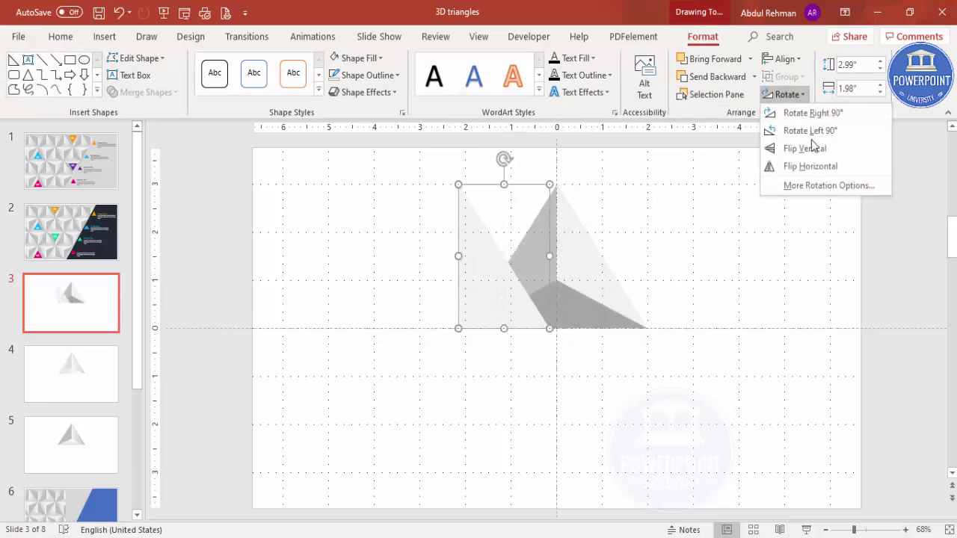
{"action": "left_click", "coordinate": [818, 178]}
{"action": "left_click", "coordinate": [371, 58]}
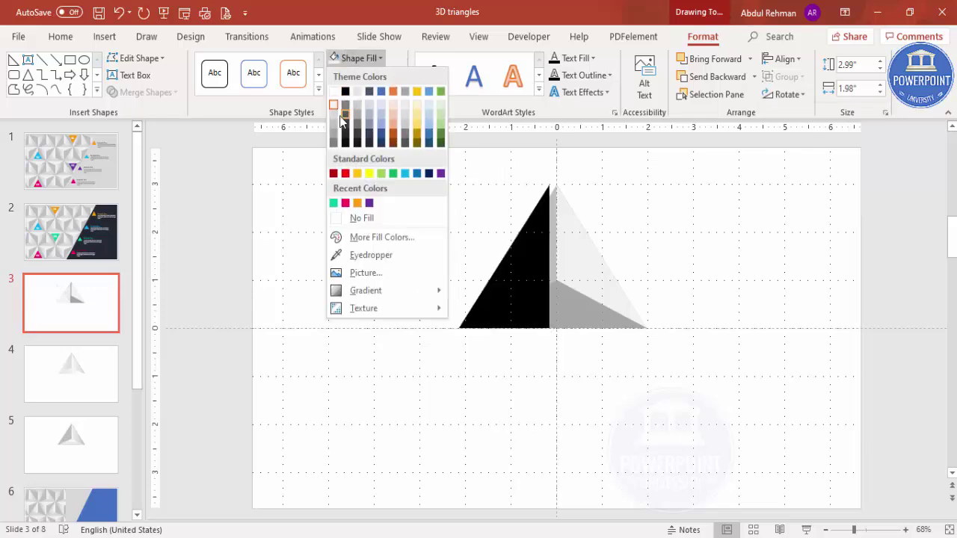
{"action": "left_click", "coordinate": [333, 142]}
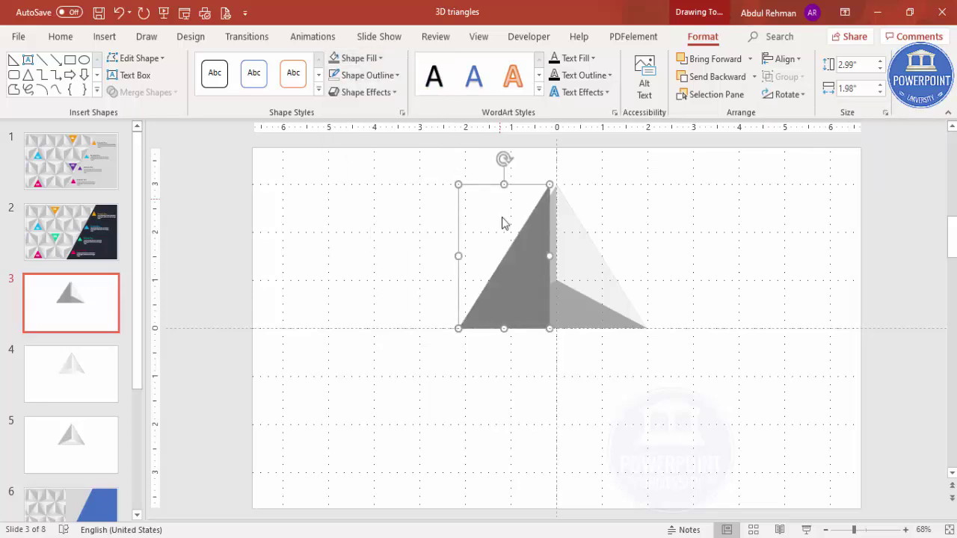
{"action": "left_click_drag", "start_coordinate": [530, 261], "coordinate": [538, 262]}
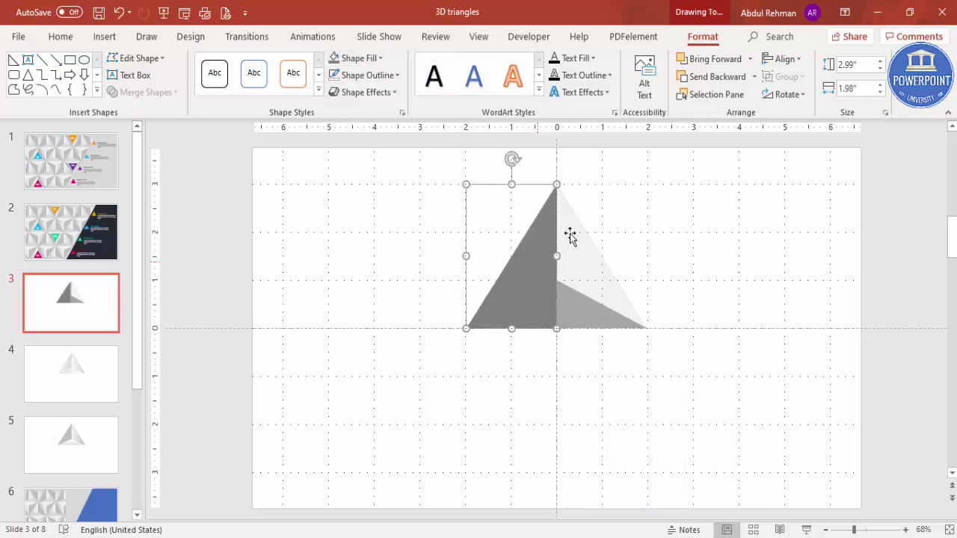
{"action": "left_click", "coordinate": [718, 77]}
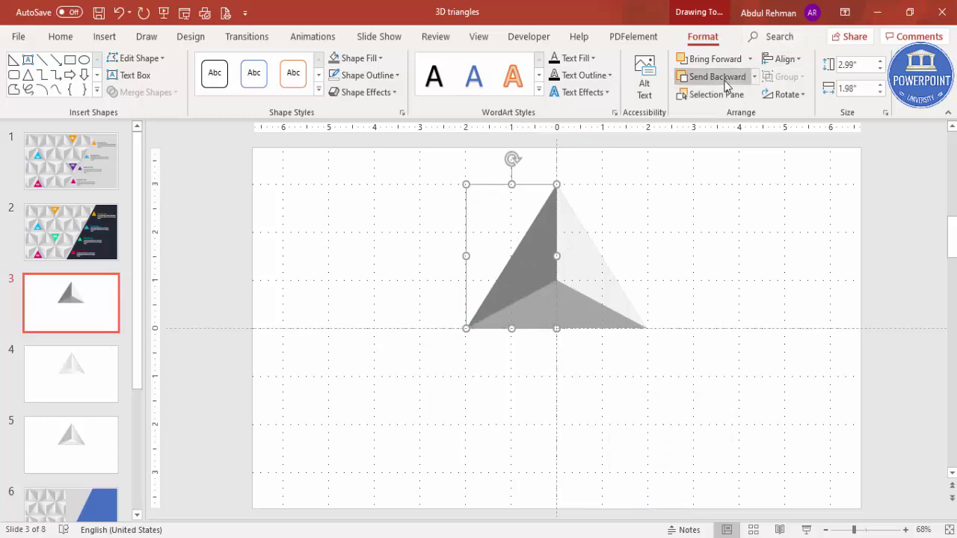
{"action": "left_click", "coordinate": [689, 225]}
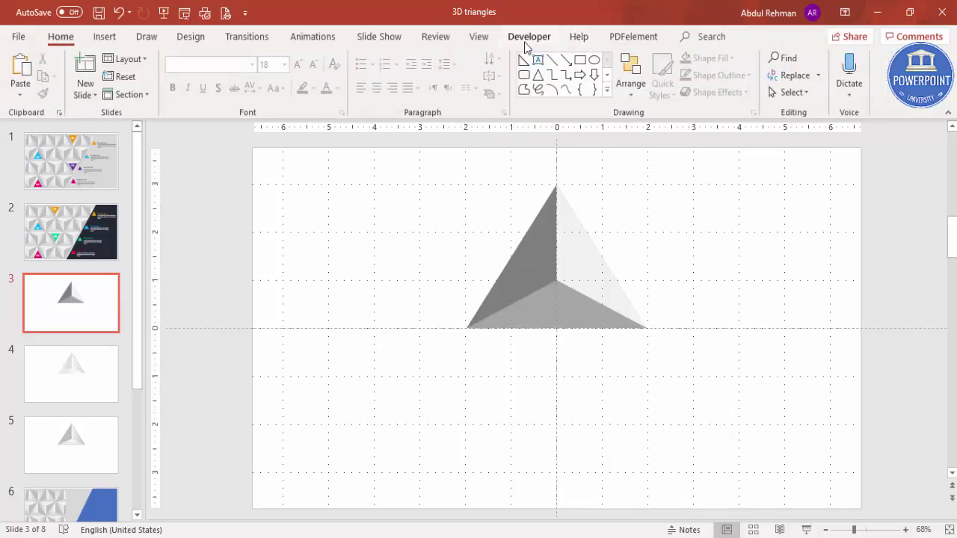
- Turn off the gridlines and guides and check the three finished faces
{"action": "left_click", "coordinate": [481, 39]}
{"action": "left_click", "coordinate": [306, 92]}
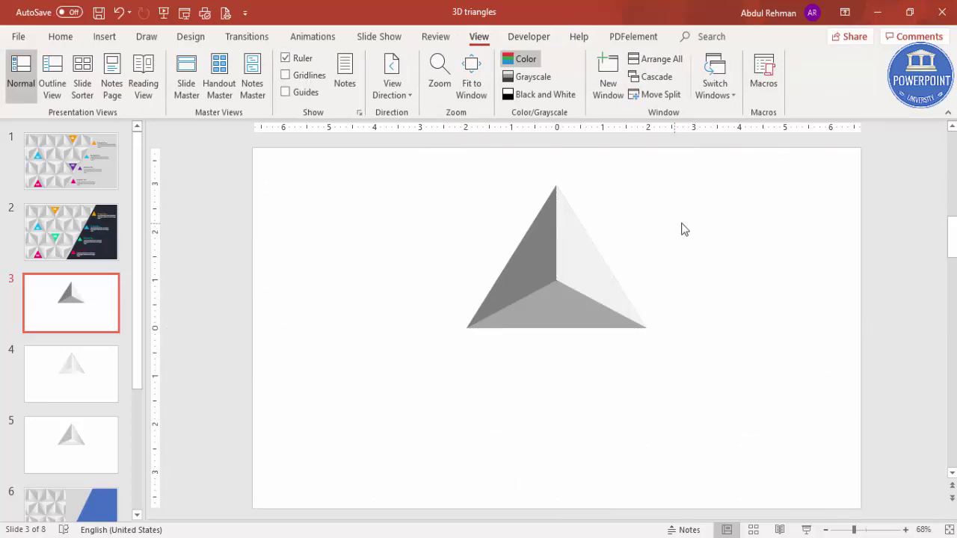
{"action": "left_click_drag", "start_coordinate": [393, 166], "coordinate": [711, 396]}
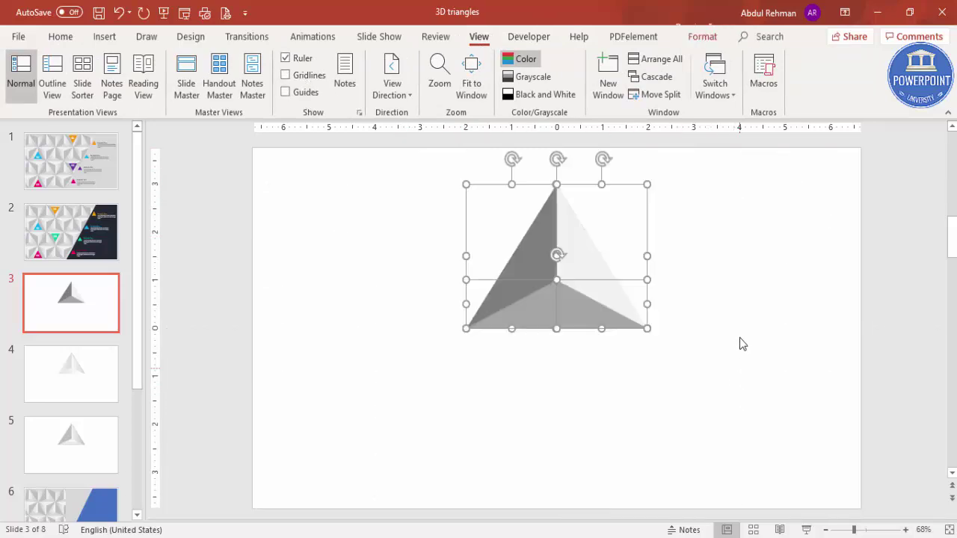
{"action": "left_click", "coordinate": [742, 314]}
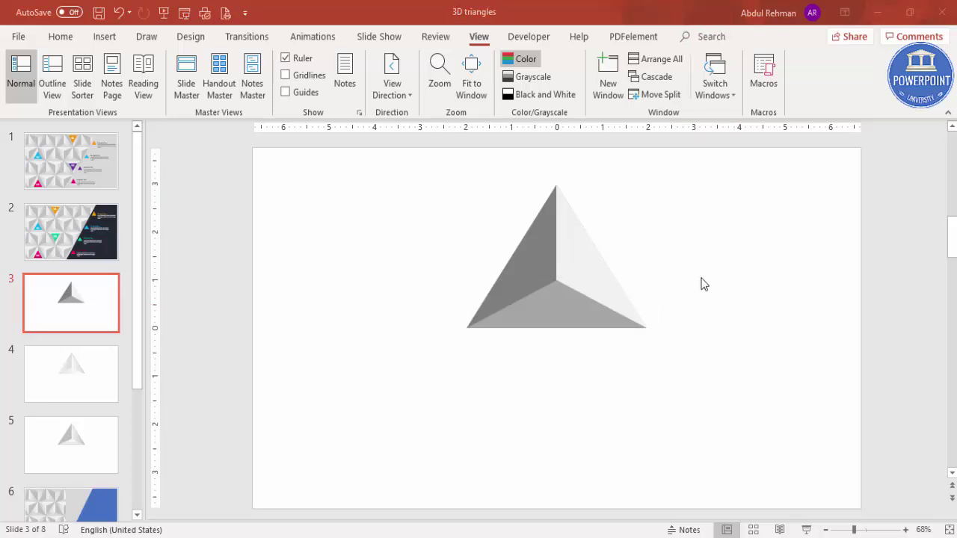
- Group the three faces with Ctrl+G, shrink the pyramid, and move it to the top-left corner
{"action": "left_click", "coordinate": [388, 177]}
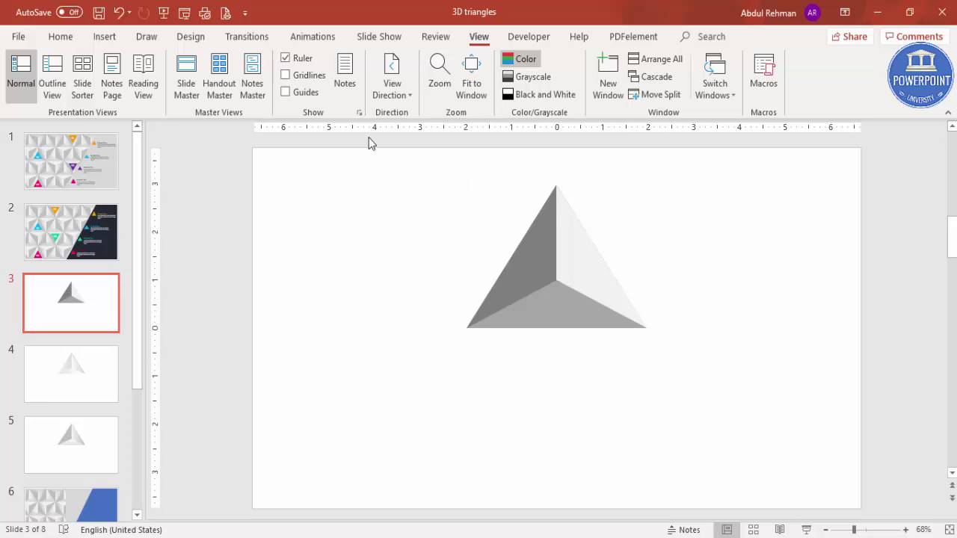
{"action": "left_click_drag", "start_coordinate": [408, 166], "coordinate": [780, 418]}
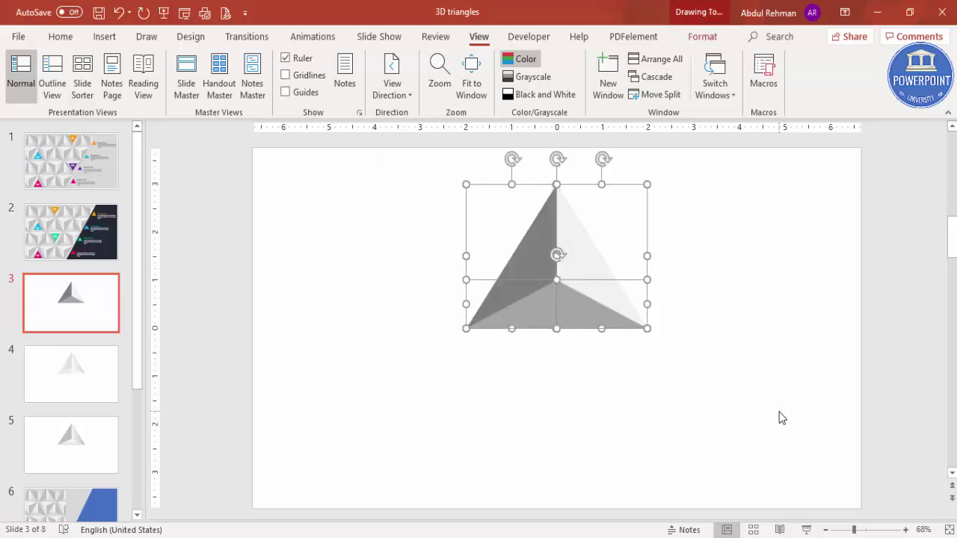
{"action": "key", "text": "ctrl+g"}
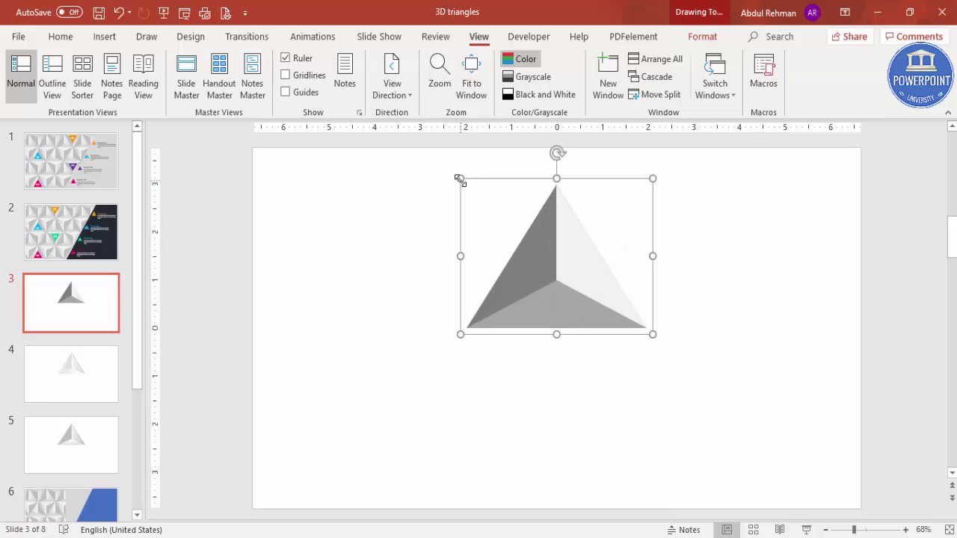
{"action": "left_click_drag", "start_coordinate": [459, 180], "coordinate": [498, 213]}
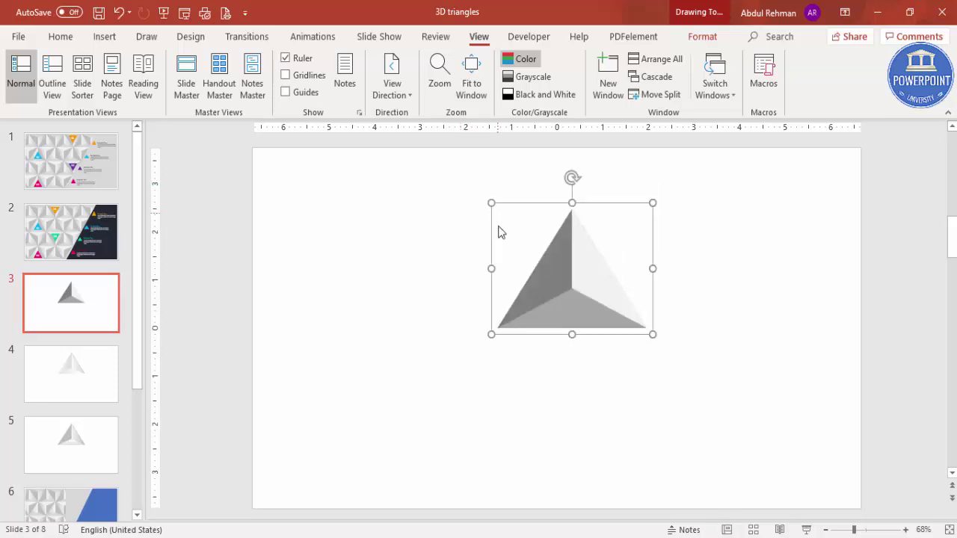
{"action": "left_click_drag", "start_coordinate": [588, 306], "coordinate": [523, 254]}
- Flip the copied pyramid vertically and place it against the first pyramid
{"action": "left_click", "coordinate": [702, 36]}
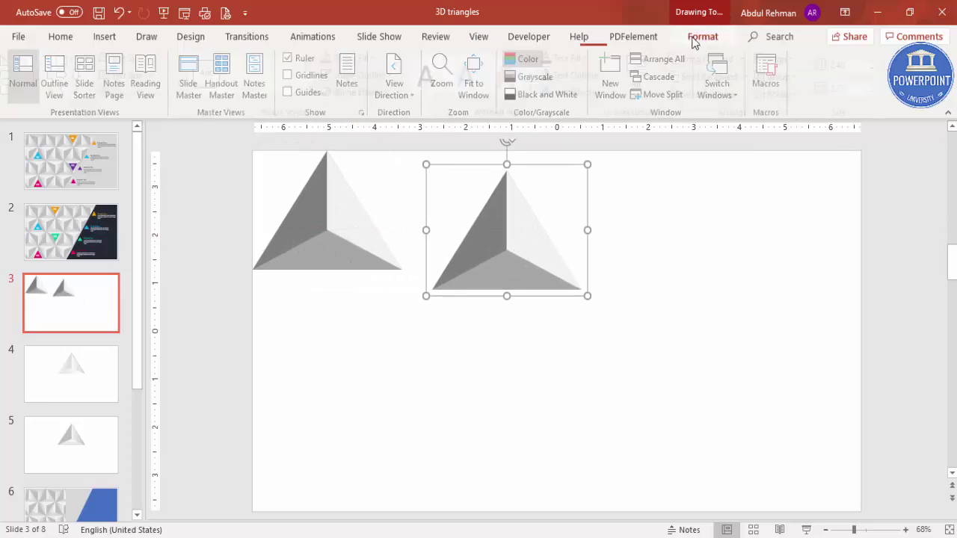
{"action": "left_click", "coordinate": [786, 95]}
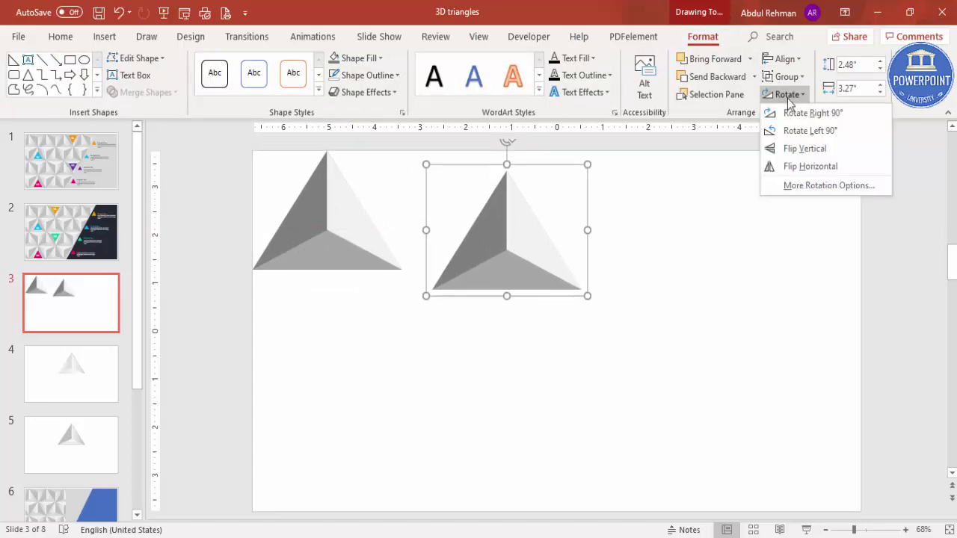
{"action": "left_click", "coordinate": [798, 154]}
{"action": "left_click_drag", "start_coordinate": [513, 210], "coordinate": [419, 193]}
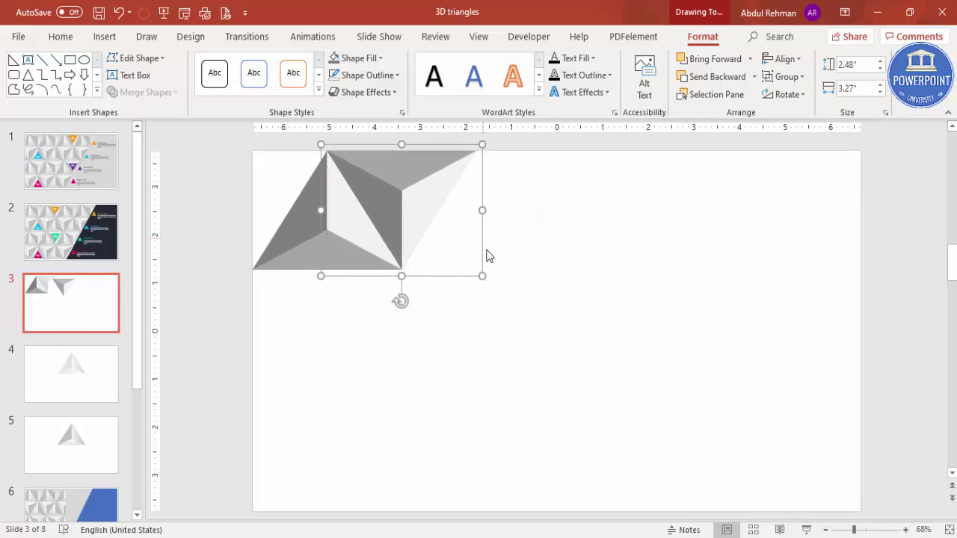
- Copy the pyramid pair to the right and repeat with Ctrl+D to fill the top strip
{"action": "left_click", "coordinate": [295, 252], "text": "shift"}
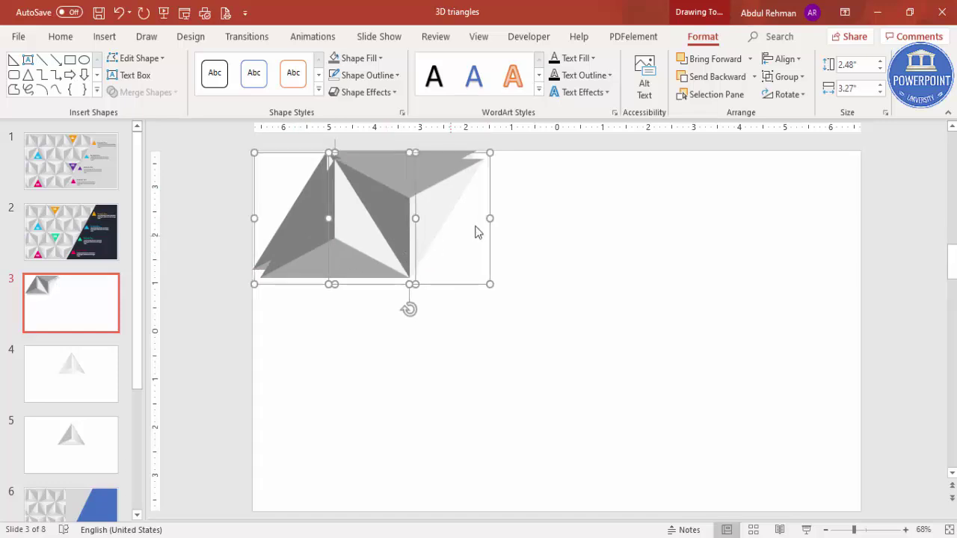
{"action": "left_click_drag", "start_coordinate": [441, 205], "coordinate": [584, 193]}
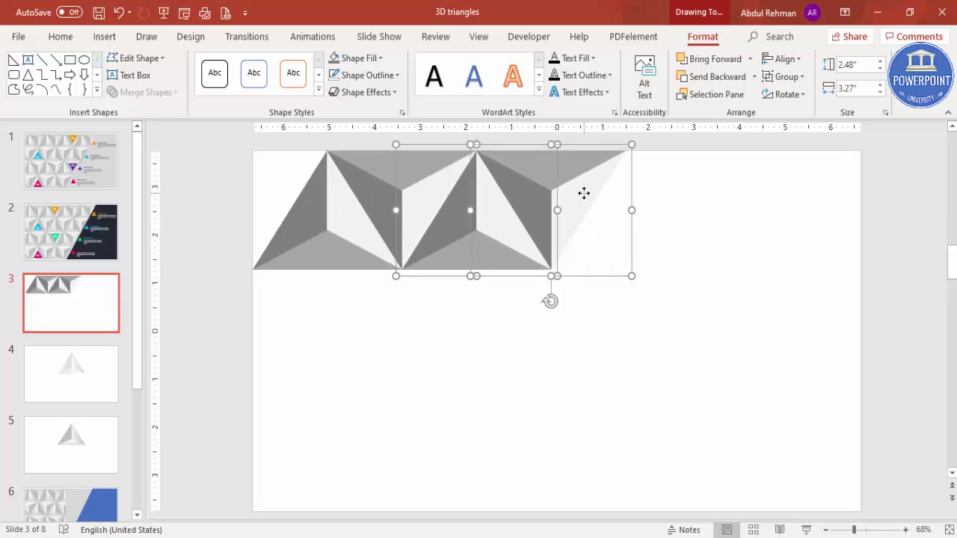
{"action": "key", "text": "ctrl+d"}
{"action": "key", "text": "ctrl+d"}
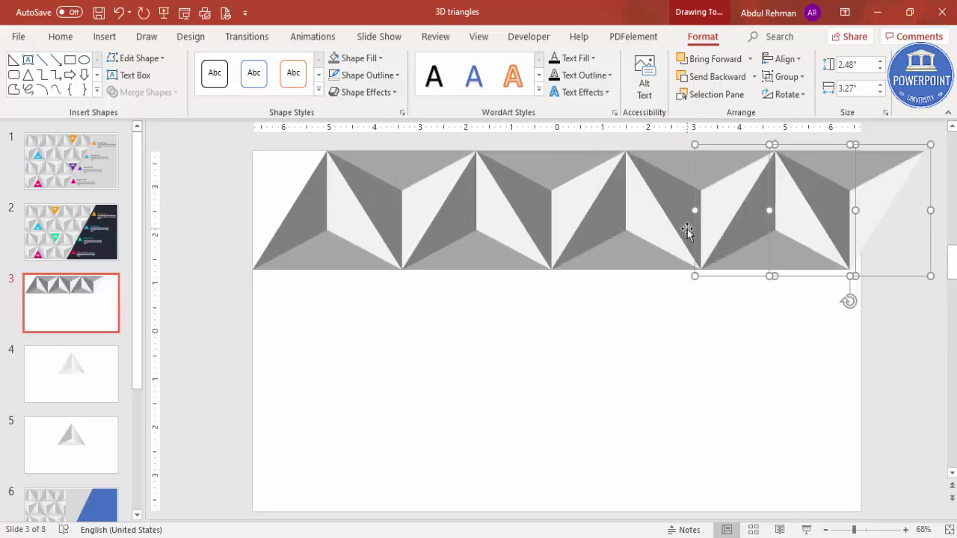
{"action": "left_click", "coordinate": [834, 276]}
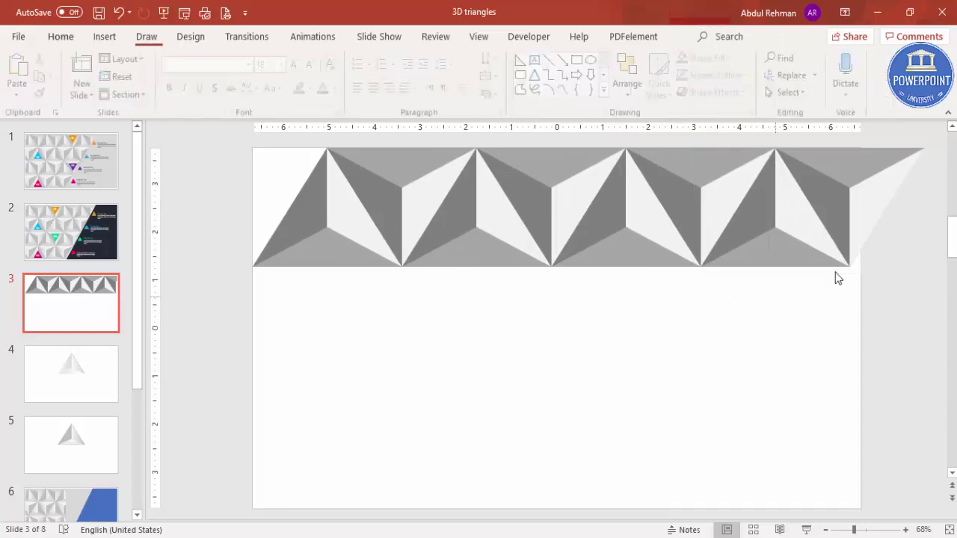
- Shift the last pyramid pair so it lines up with the rest of the strip
{"action": "left_click", "coordinate": [395, 210]}
{"action": "left_click_drag", "start_coordinate": [395, 210], "coordinate": [253, 205]}
{"action": "left_click", "coordinate": [442, 322]}
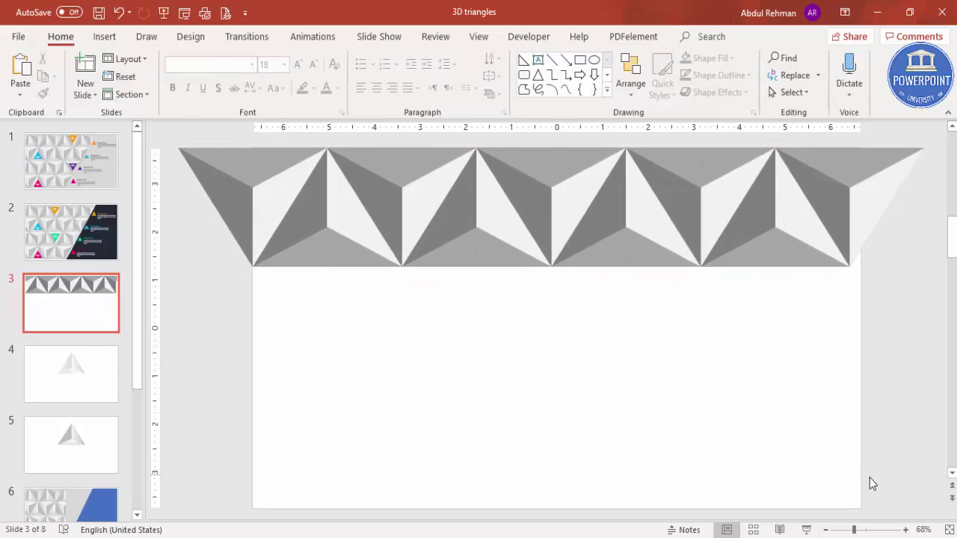
- Duplicate the whole strip into a second row below, offset so the triangles interlock
{"action": "left_click", "coordinate": [826, 529]}
{"action": "left_click", "coordinate": [826, 530]}
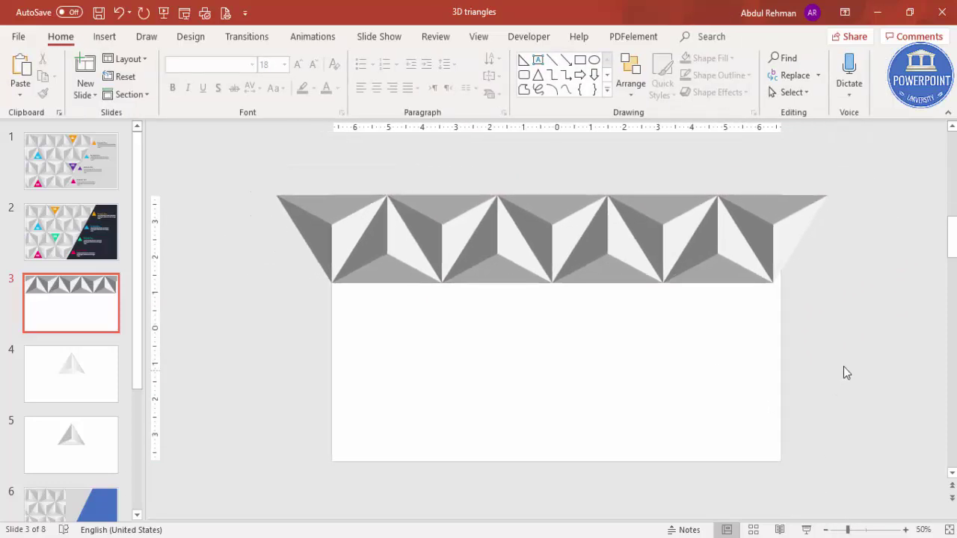
{"action": "left_click_drag", "start_coordinate": [844, 364], "coordinate": [240, 160]}
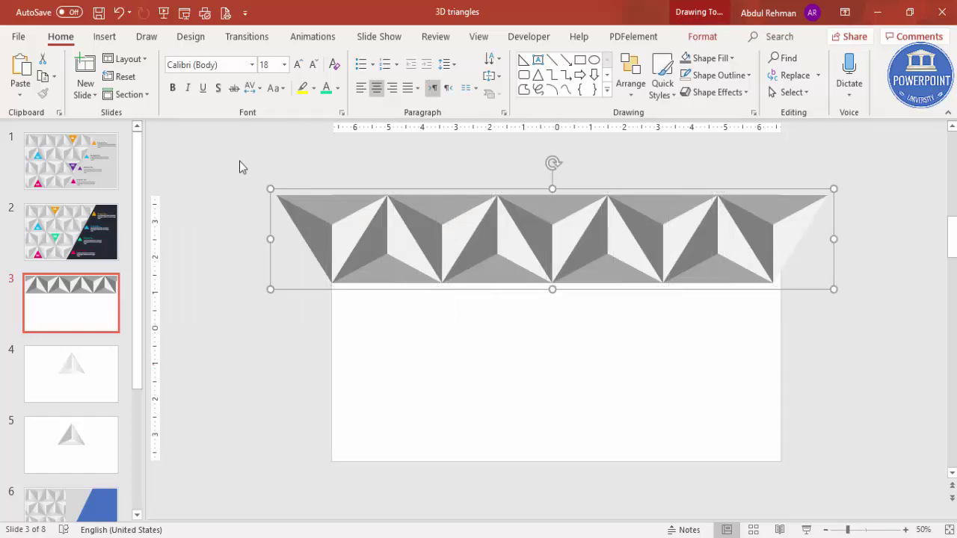
{"action": "key", "text": "ctrl+v"}
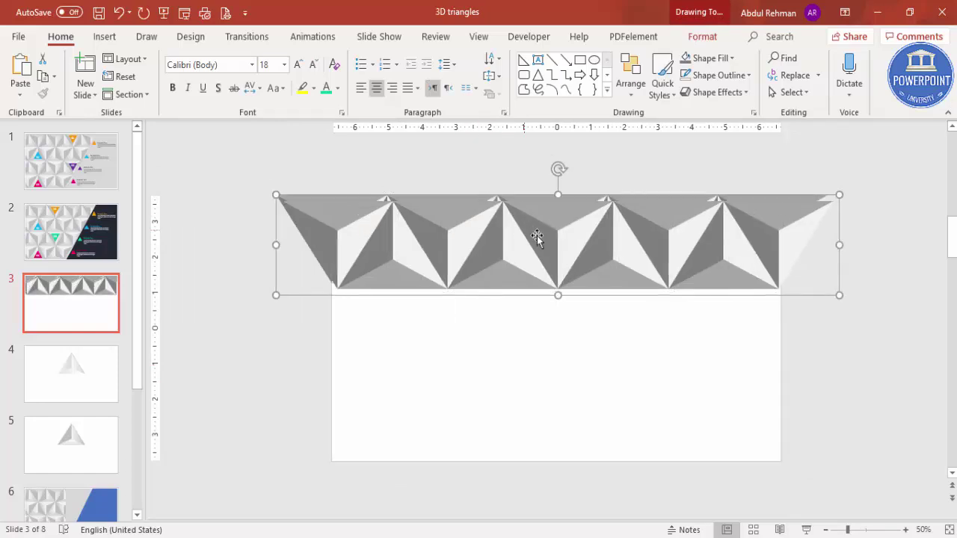
{"action": "left_click_drag", "start_coordinate": [538, 237], "coordinate": [489, 322]}
{"action": "mouse_move", "coordinate": [684, 322]}
{"action": "left_mouse_down"}
{"action": "mouse_move", "coordinate": [669, 323]}
{"action": "mouse_move", "coordinate": [677, 320]}
{"action": "left_mouse_up"}
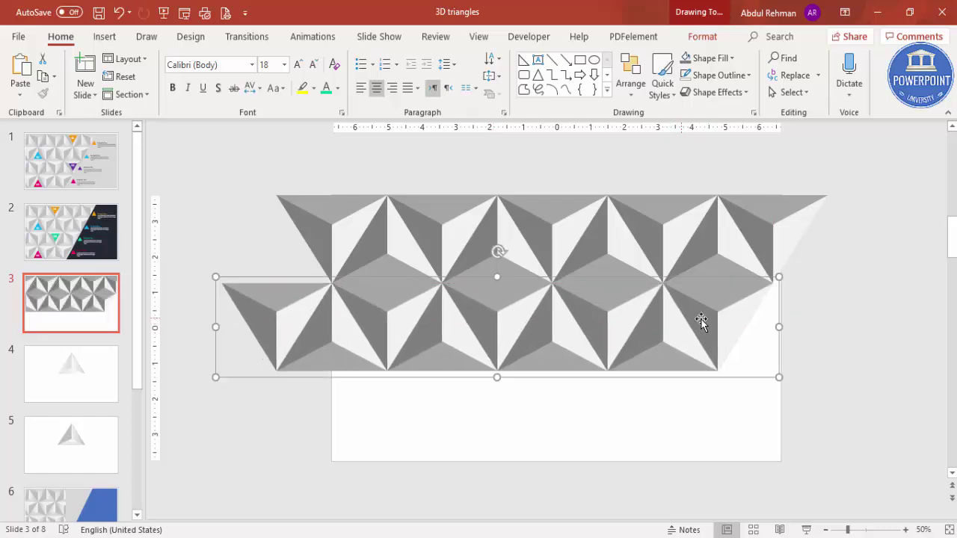
- Fill the narrow faces along the top of the second row with a lighter grey
{"action": "left_click", "coordinate": [820, 325]}
{"action": "left_click", "coordinate": [390, 299]}
{"action": "left_click", "coordinate": [387, 297]}
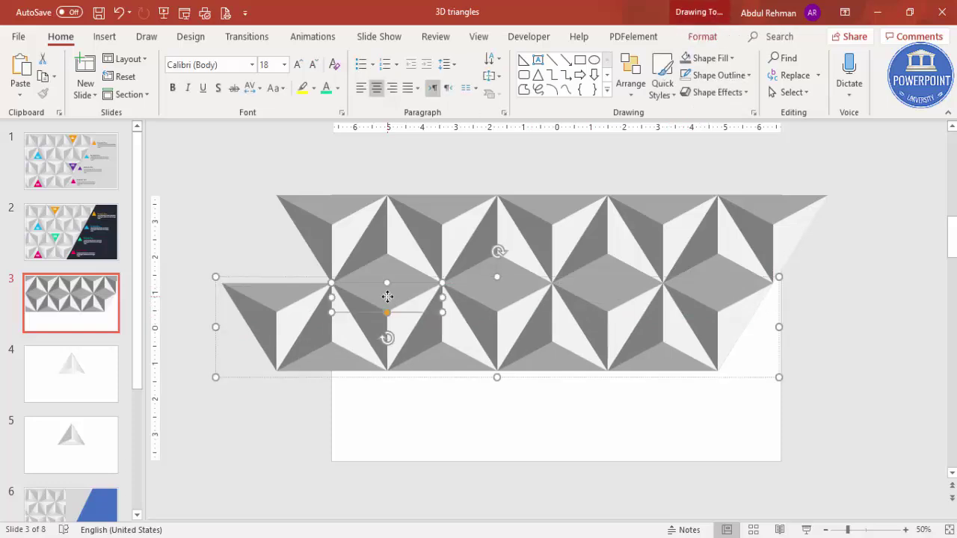
{"action": "left_click", "coordinate": [702, 36]}
{"action": "left_click", "coordinate": [359, 60]}
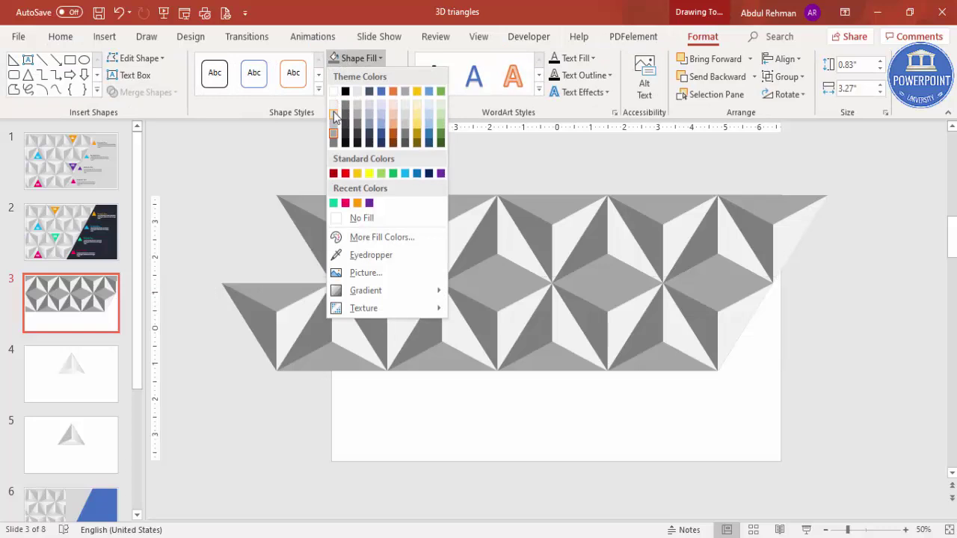
{"action": "left_click", "coordinate": [334, 115]}
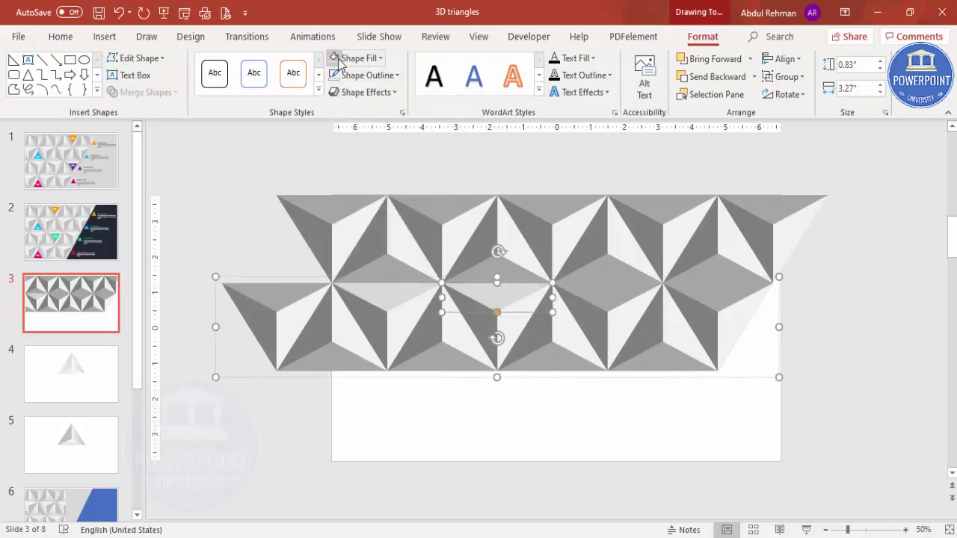
{"action": "left_click", "coordinate": [602, 286]}
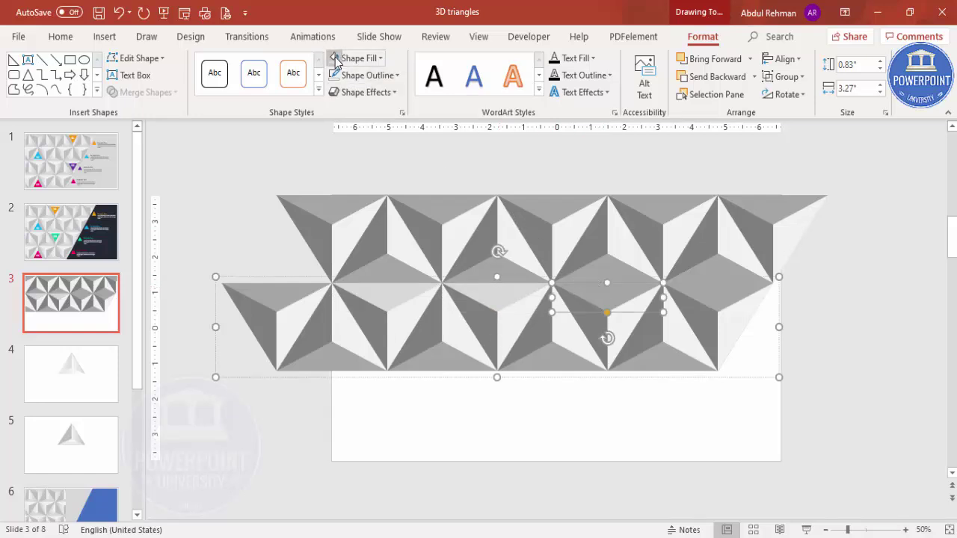
{"action": "left_click", "coordinate": [715, 294]}
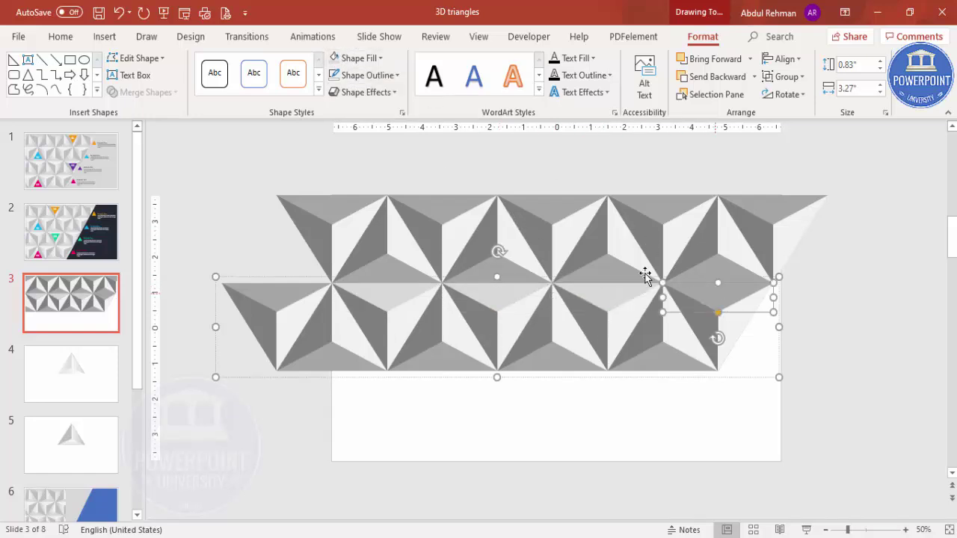
{"action": "left_click", "coordinate": [352, 58]}
{"action": "left_click", "coordinate": [803, 357]}
{"action": "left_click", "coordinate": [651, 339]}
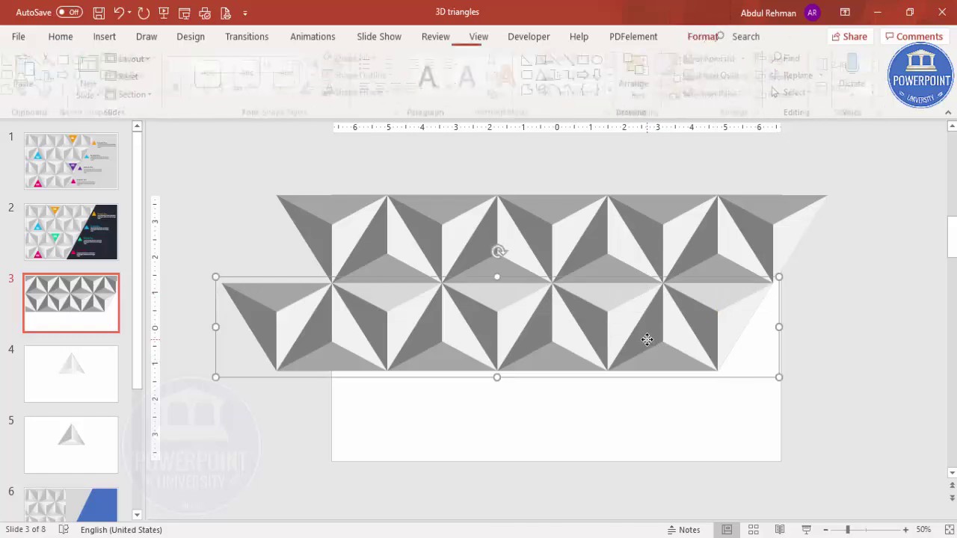
{"action": "left_click", "coordinate": [661, 343]}
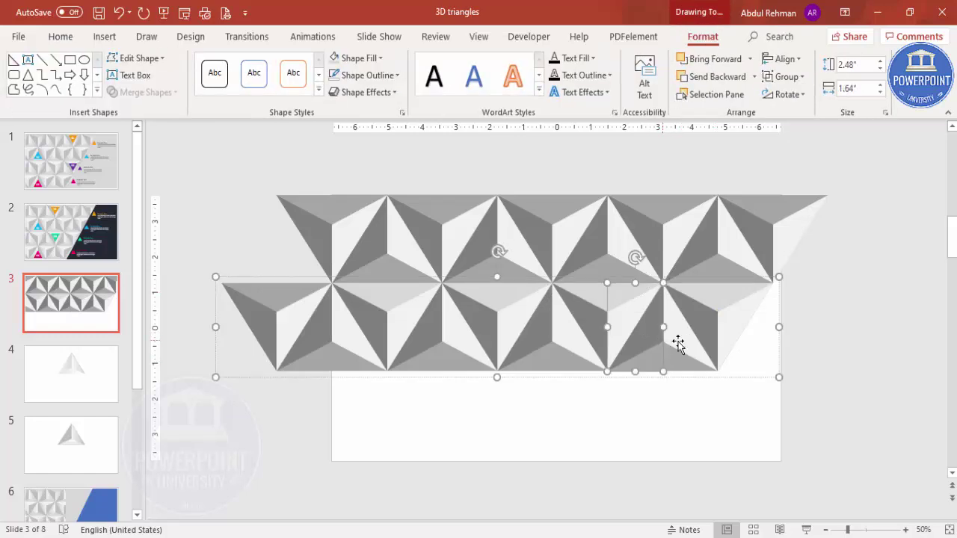
- Ungroup the triangle pattern into separate shapes
{"action": "left_click", "coordinate": [743, 316]}
{"action": "left_click", "coordinate": [758, 312]}
{"action": "left_click", "coordinate": [736, 311]}
{"action": "right_click", "coordinate": [744, 320]}
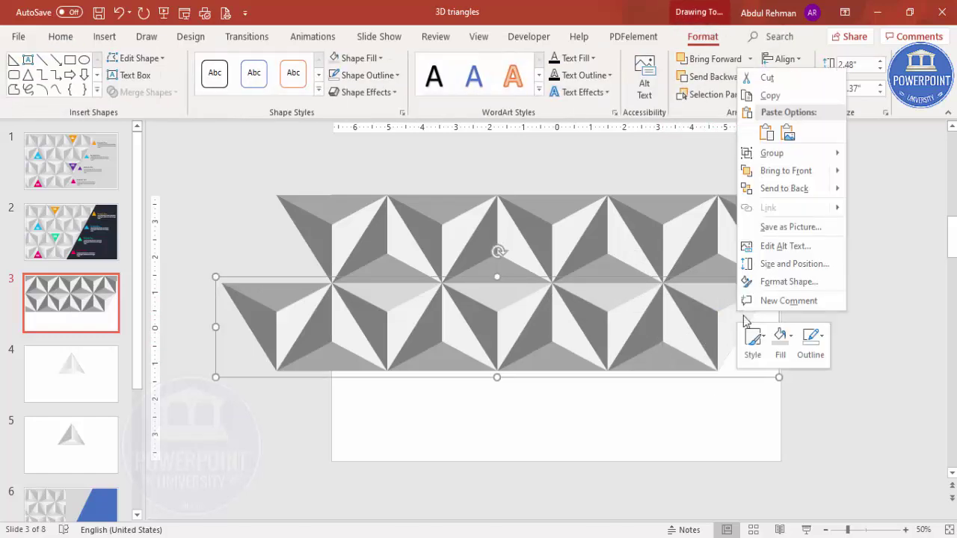
{"action": "mouse_move", "coordinate": [777, 153]}
{"action": "left_click", "coordinate": [852, 192]}
{"action": "left_click", "coordinate": [764, 316]}
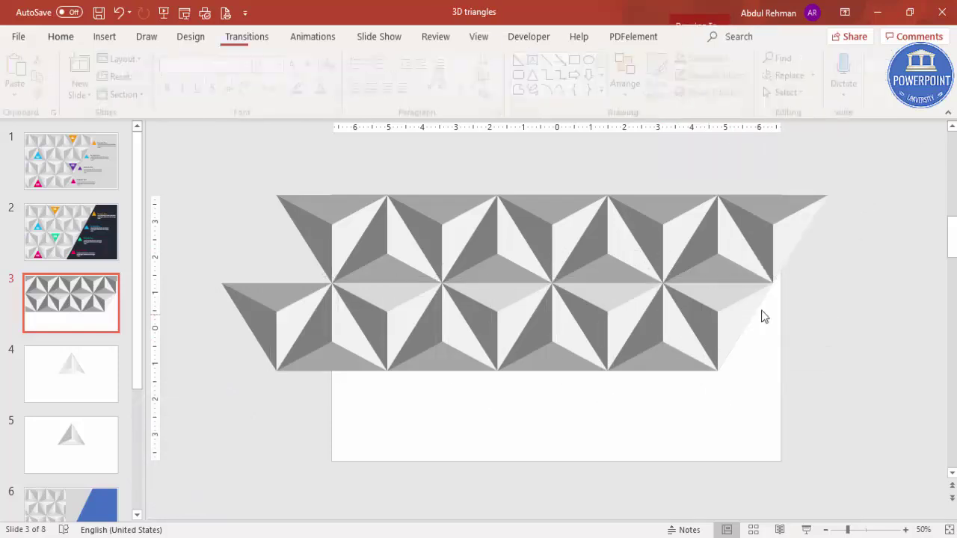
- Duplicate a triangle and place the copy at the right end of the lower row
{"action": "left_click", "coordinate": [732, 315]}
{"action": "key", "text": "ctrl+d"}
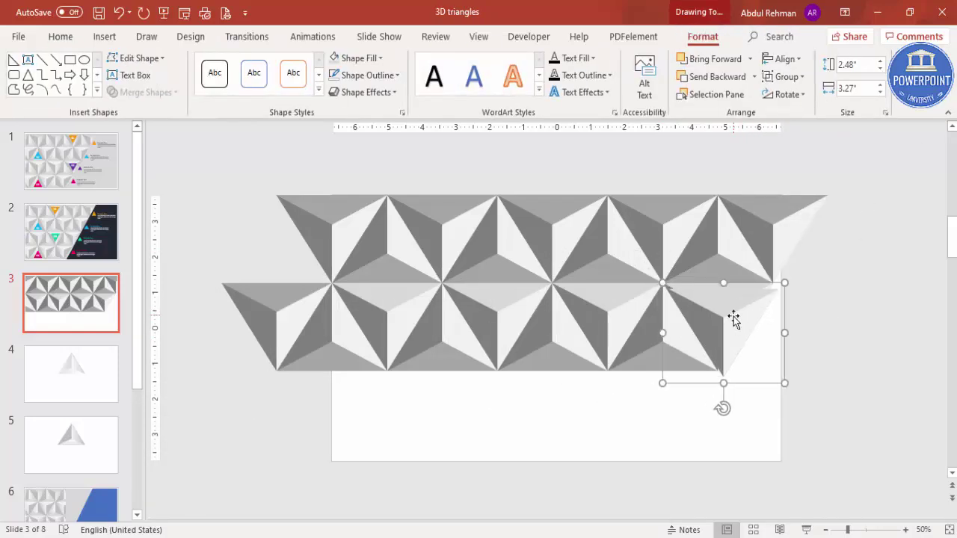
{"action": "left_click_drag", "start_coordinate": [739, 327], "coordinate": [803, 324]}
{"action": "key", "text": "Delete"}
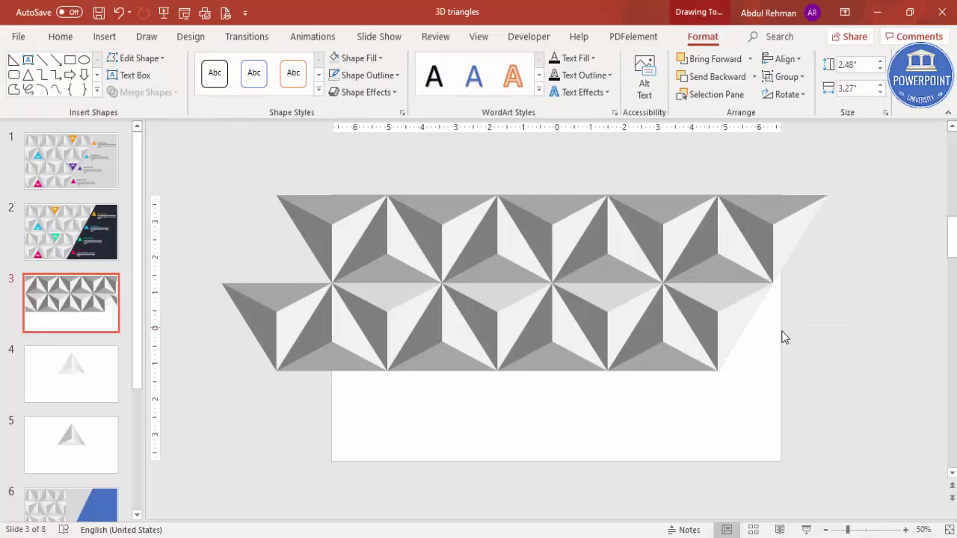
{"action": "left_click", "coordinate": [666, 346]}
{"action": "key", "text": "ctrl+d"}
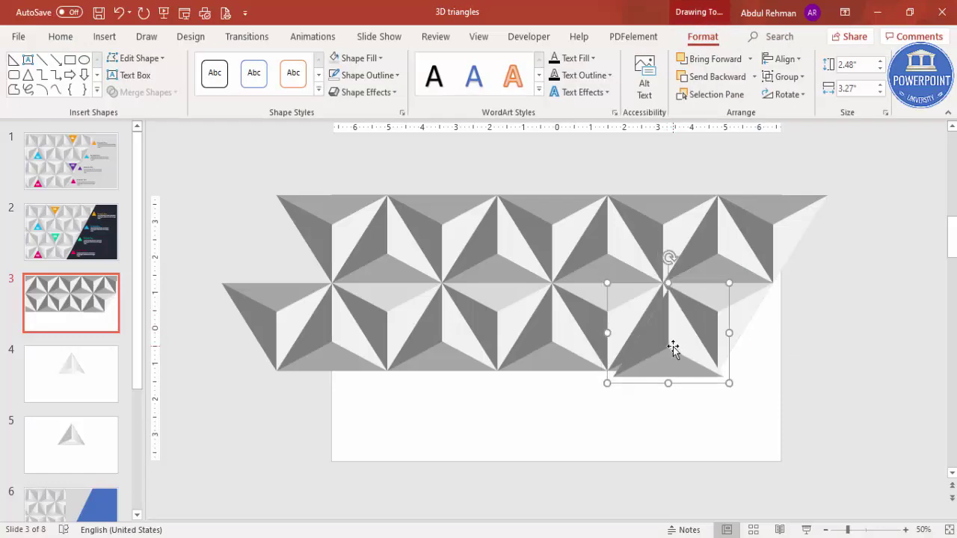
{"action": "left_click_drag", "start_coordinate": [673, 349], "coordinate": [779, 339]}
- Duplicate the top row of triangles with Ctrl+D and drag it below the second row
{"action": "left_click", "coordinate": [832, 414]}
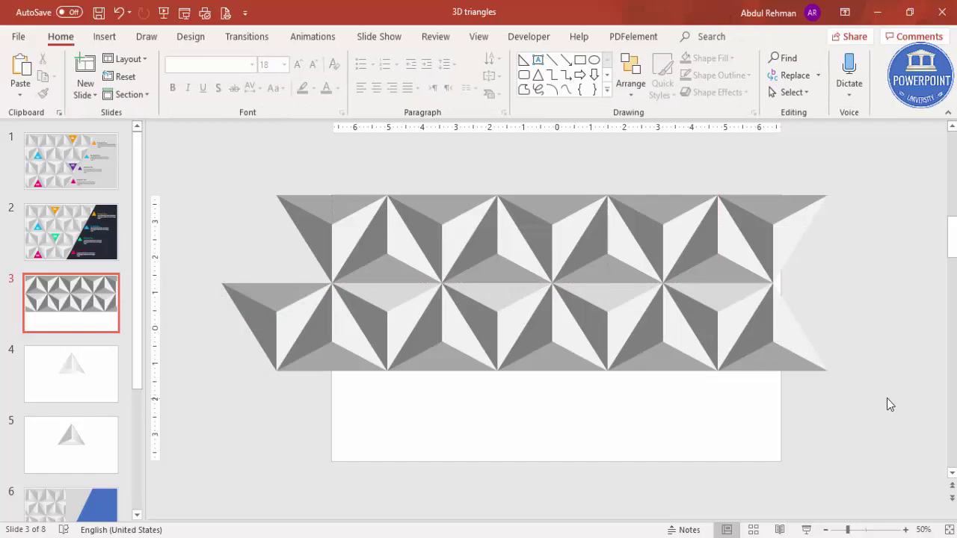
{"action": "left_click_drag", "start_coordinate": [891, 397], "coordinate": [183, 266]}
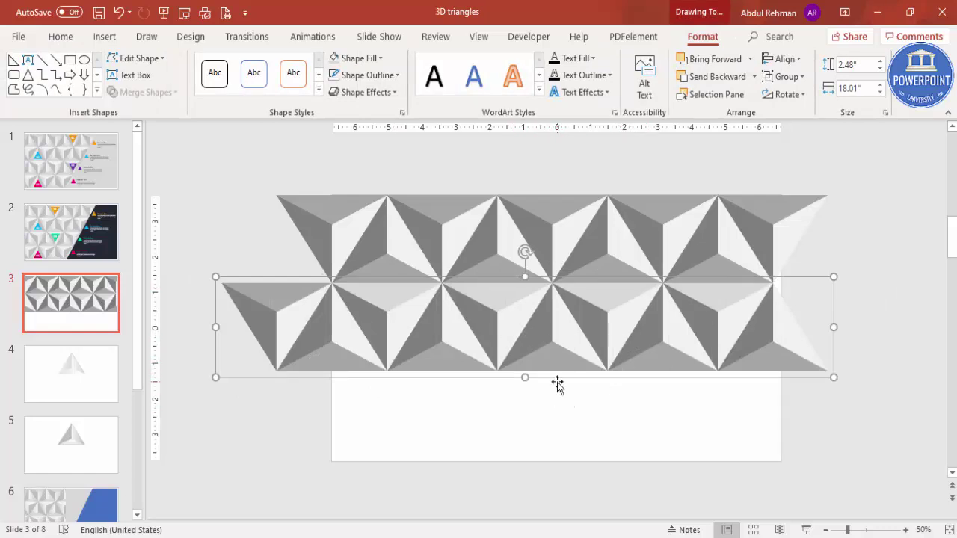
{"action": "left_click_drag", "start_coordinate": [515, 336], "coordinate": [503, 425]}
{"action": "key", "text": "Delete"}
{"action": "left_click", "coordinate": [427, 221]}
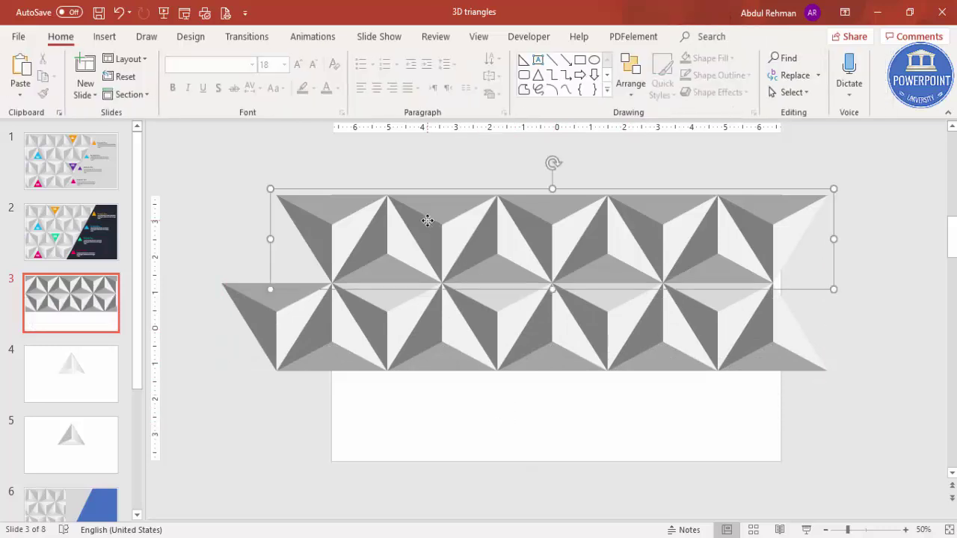
{"action": "key", "text": "ctrl+d"}
{"action": "left_click_drag", "start_coordinate": [573, 227], "coordinate": [559, 398]}
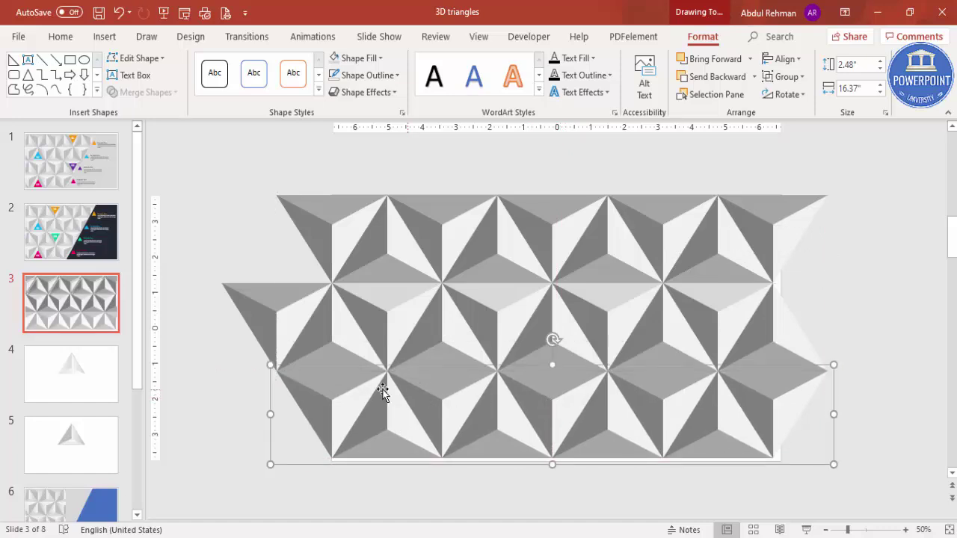
- Give a bottom-row triangle a light grey fill
{"action": "left_click", "coordinate": [325, 384]}
{"action": "left_click", "coordinate": [351, 58]}
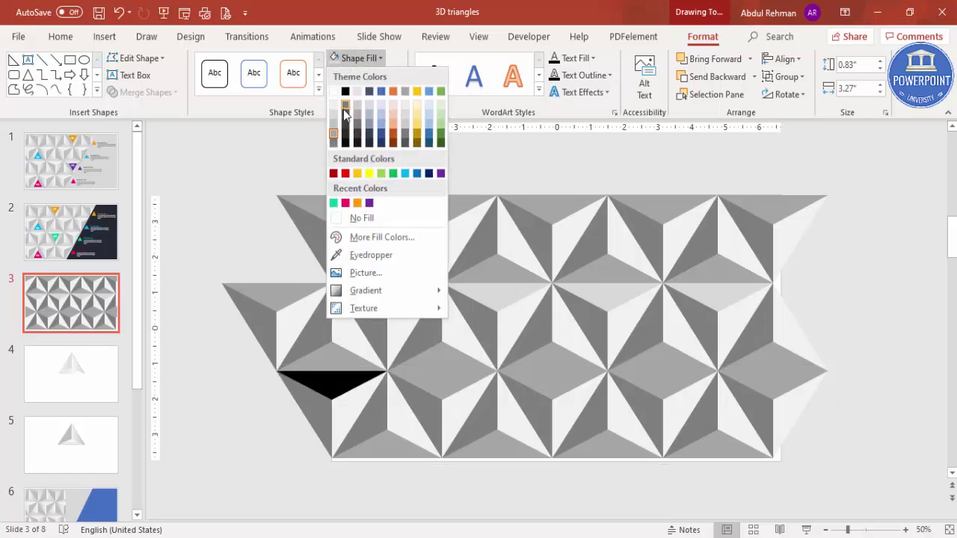
{"action": "left_click", "coordinate": [333, 118]}
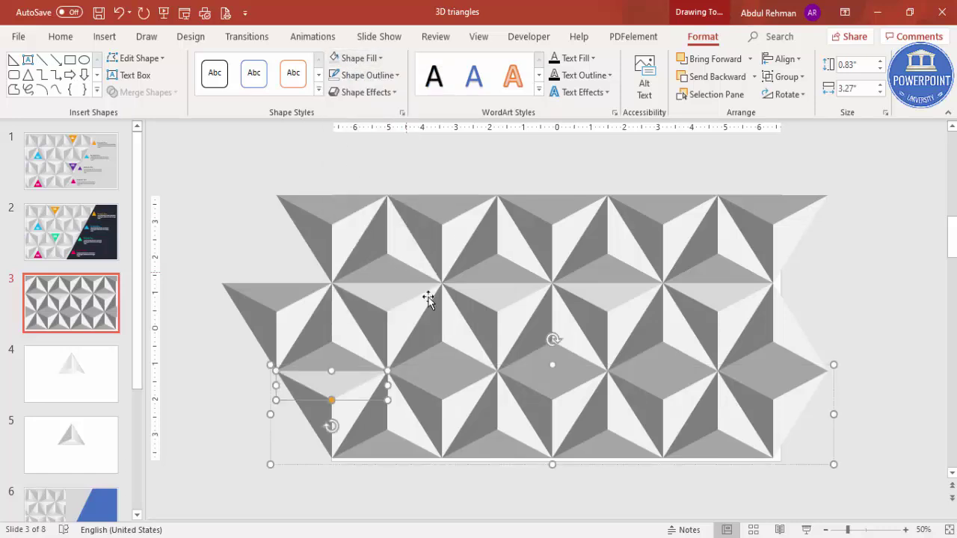
- Move the light-grey triangle right along the bottom row, then select all triangles
{"action": "left_click", "coordinate": [448, 385]}
{"action": "left_click_drag", "start_coordinate": [448, 390], "coordinate": [812, 372]}
{"action": "left_click", "coordinate": [897, 302]}
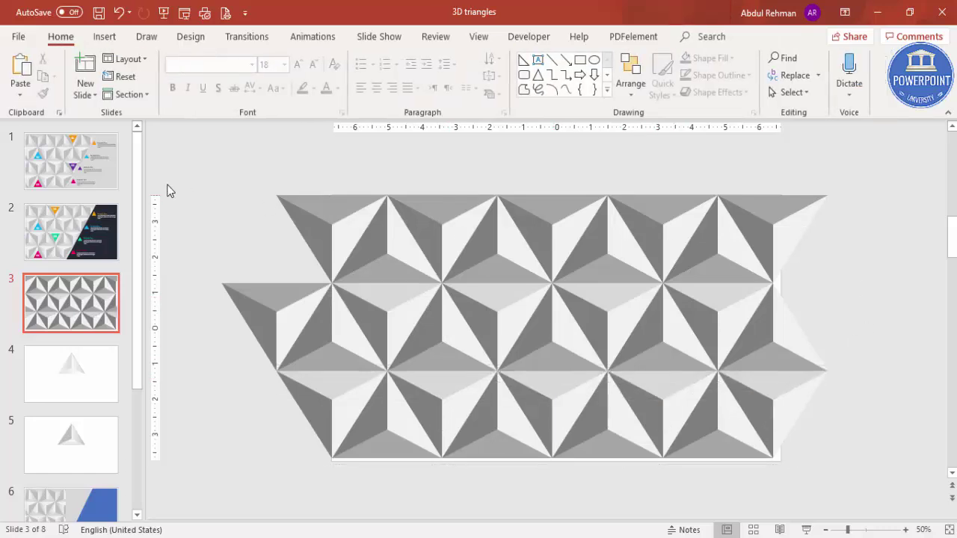
{"action": "left_click_drag", "start_coordinate": [186, 163], "coordinate": [859, 518]}
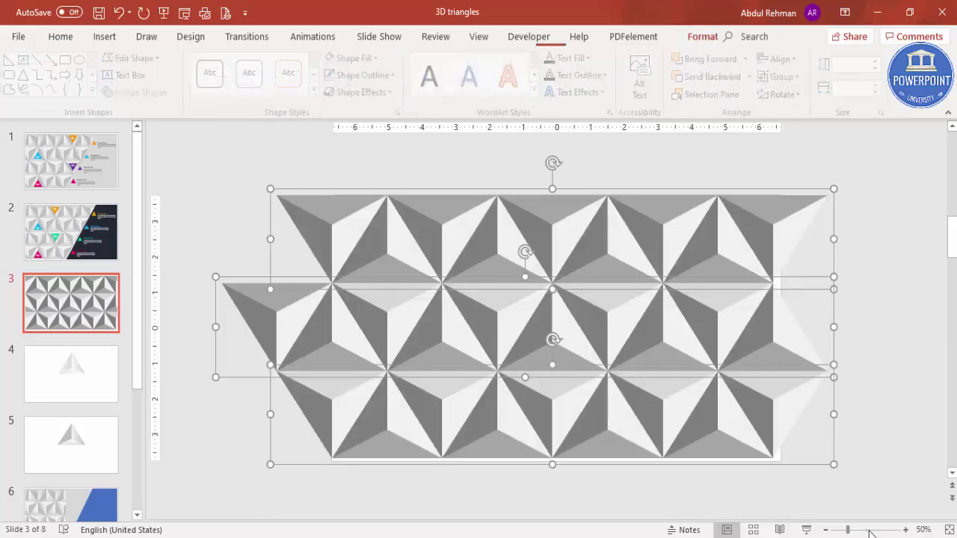
- Group all the triangles, enlarge the group, and preview slide 3 as a slide show
{"action": "key", "text": "ctrl+g"}
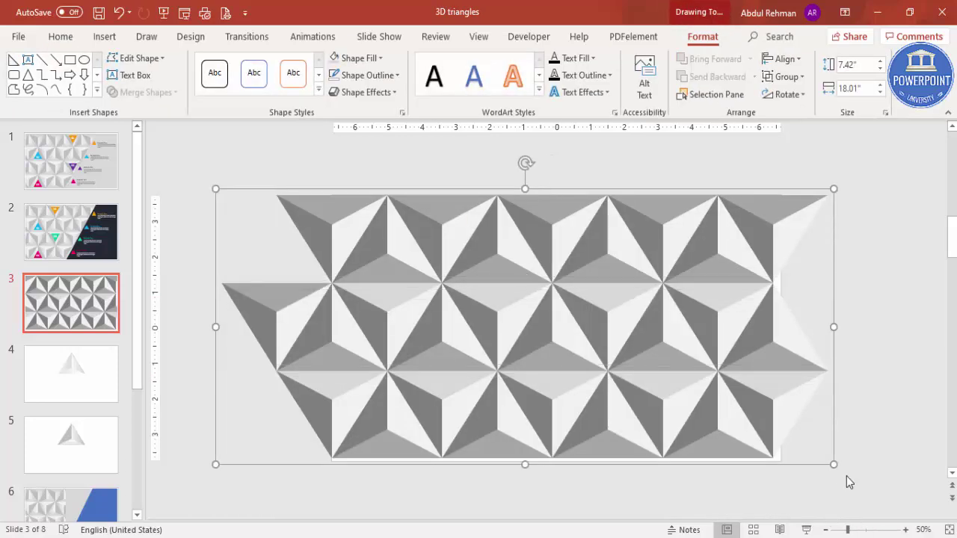
{"action": "left_click_drag", "start_coordinate": [832, 464], "coordinate": [785, 466]}
{"action": "left_click", "coordinate": [864, 314]}
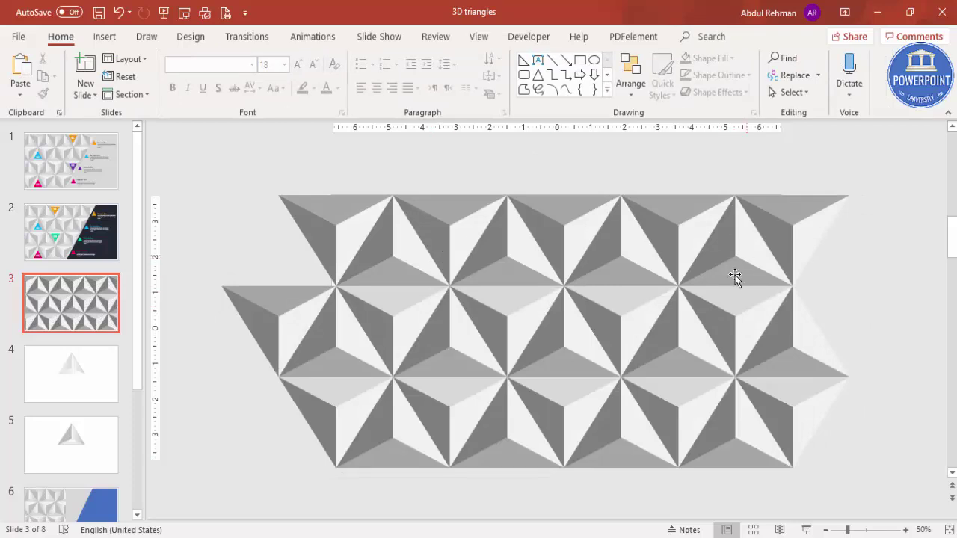
{"action": "left_click", "coordinate": [805, 530]}
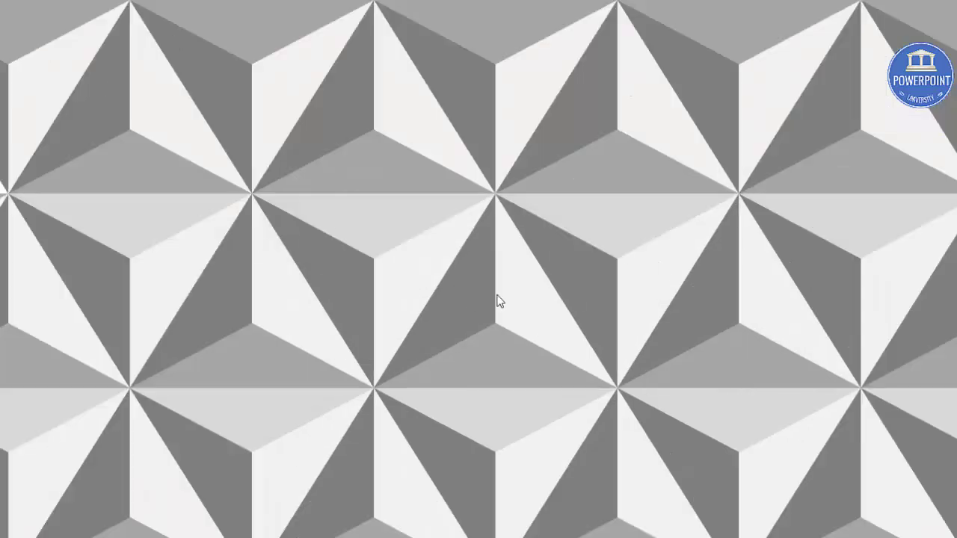
- Exit the slide show and nudge the grouped pattern left, leaving the right side blank
{"action": "key", "text": "Escape"}
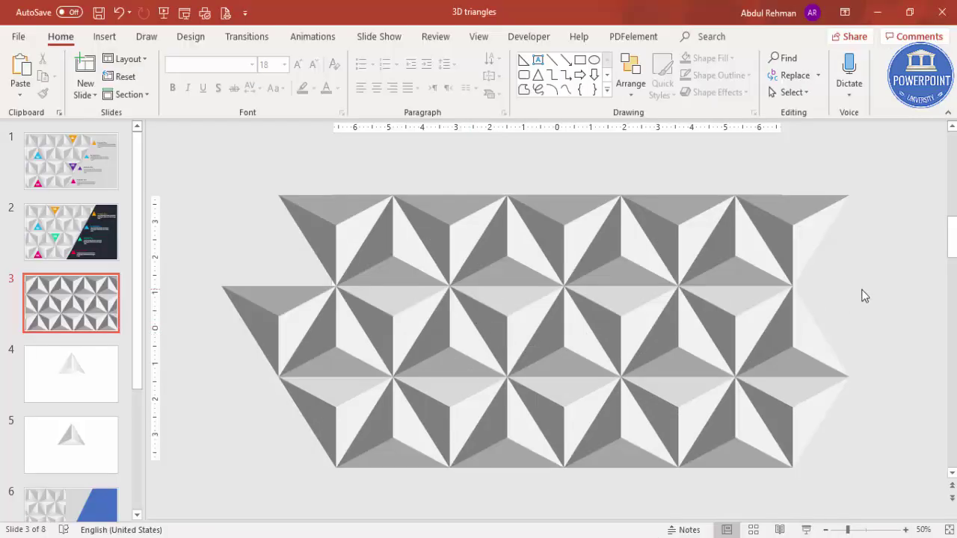
{"action": "left_click", "coordinate": [737, 320]}
{"action": "key", "text": "ctrl+z"}
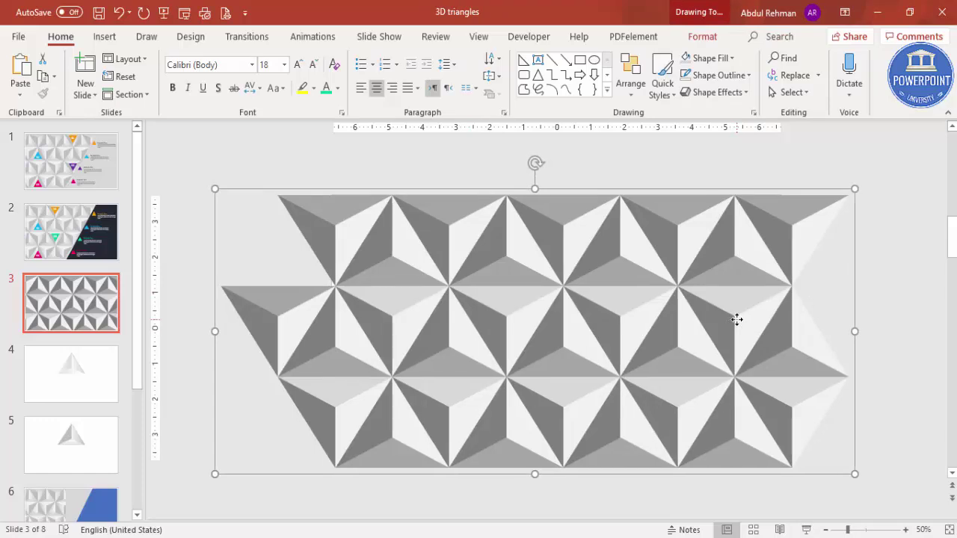
{"action": "key", "text": "Left"}
{"action": "key", "text": "Left"}
{"action": "key", "text": "Left"}
{"action": "key", "text": "Left"}
{"action": "key", "text": "Left"}
{"action": "key", "text": "Left"}
{"action": "key", "text": "Left"}
{"action": "key", "text": "Left"}
{"action": "key", "text": "Left"}
{"action": "key", "text": "Left"}
{"action": "key", "text": "Left"}
{"action": "key", "text": "Left"}
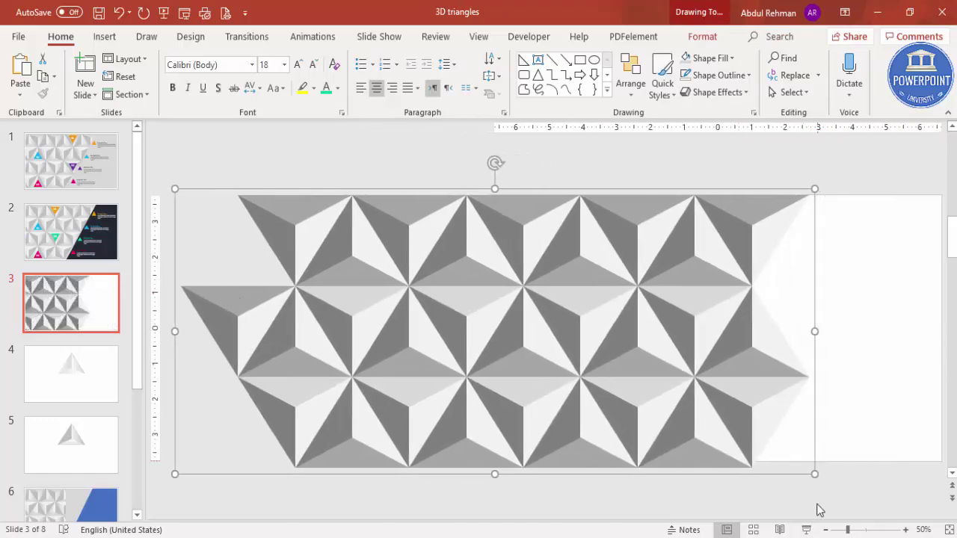
{"action": "left_click", "coordinate": [755, 493]}
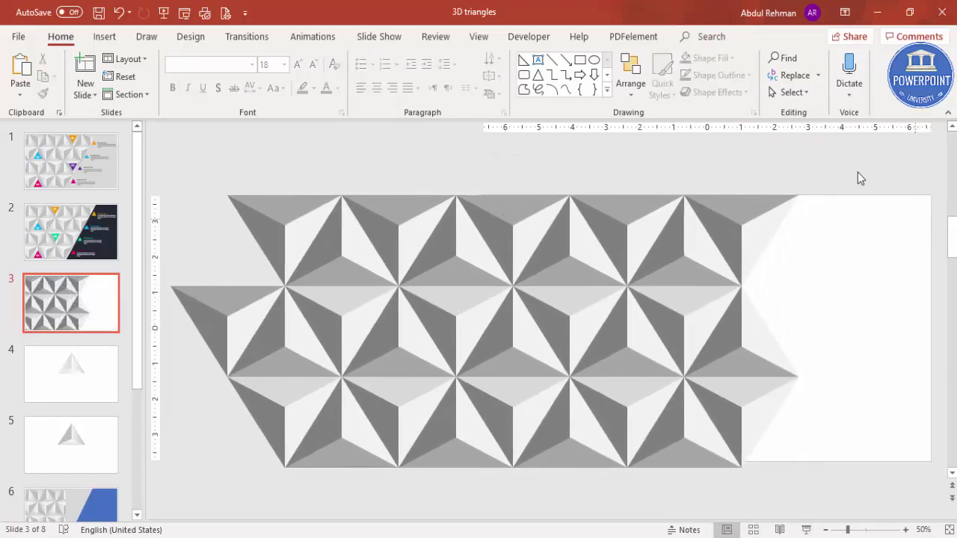
- Draw a rectangle over the right side of the slide
{"action": "left_click", "coordinate": [105, 36]}
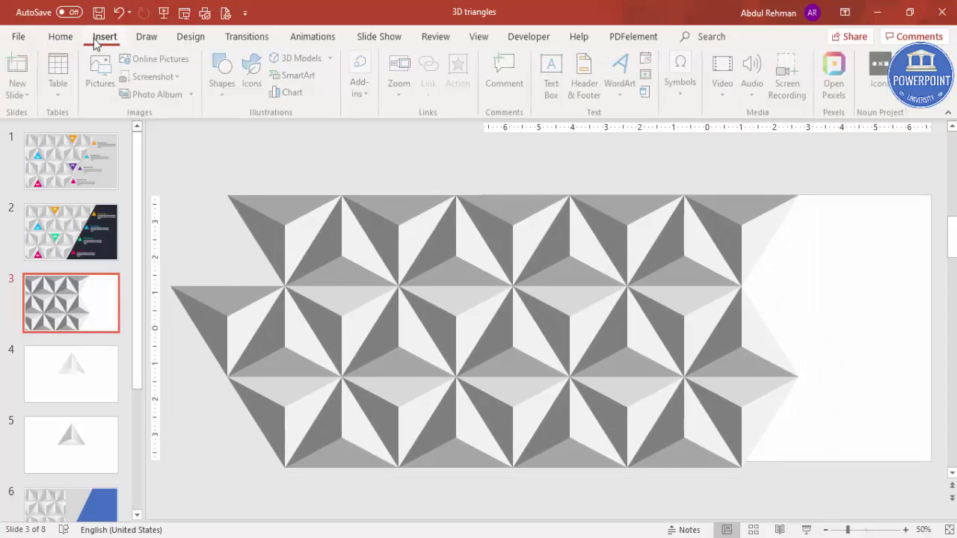
{"action": "left_click", "coordinate": [226, 97]}
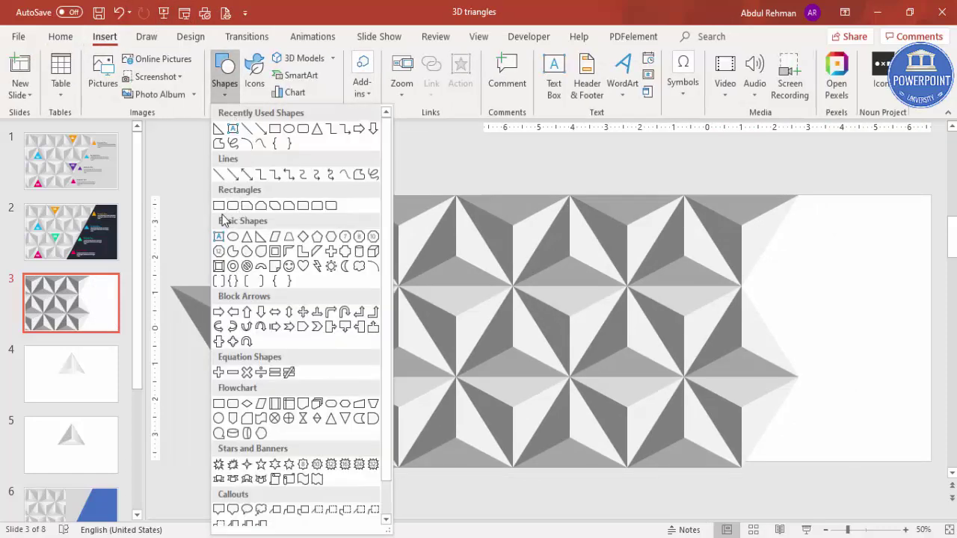
{"action": "left_click", "coordinate": [218, 206]}
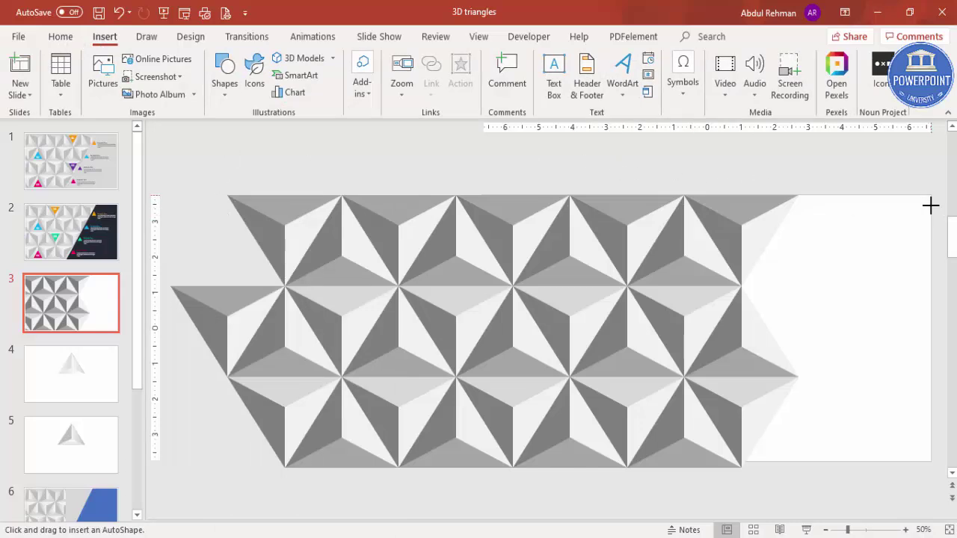
{"action": "left_click_drag", "start_coordinate": [930, 205], "coordinate": [705, 462]}
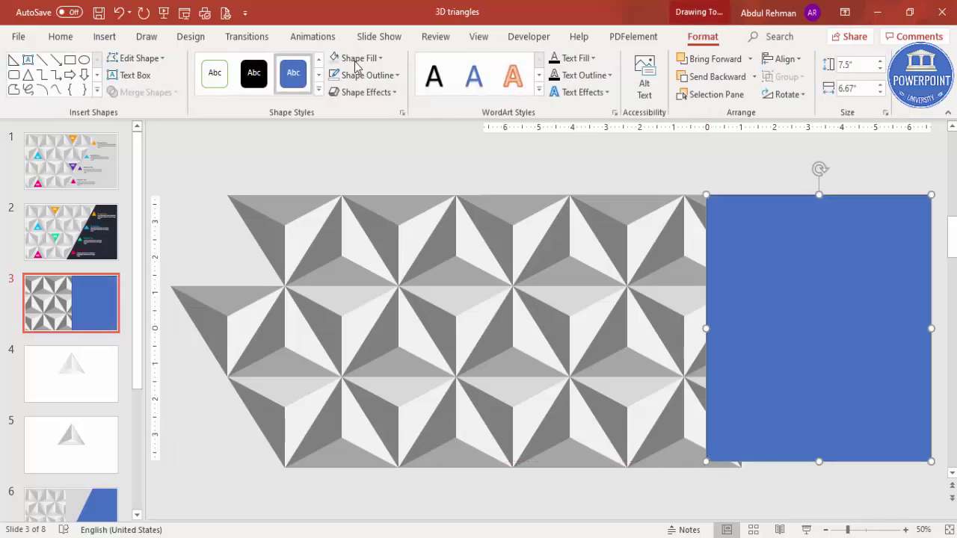
- Give the rectangle no outline and a dark navy fill
{"action": "left_click", "coordinate": [351, 75]}
{"action": "left_click", "coordinate": [363, 234]}
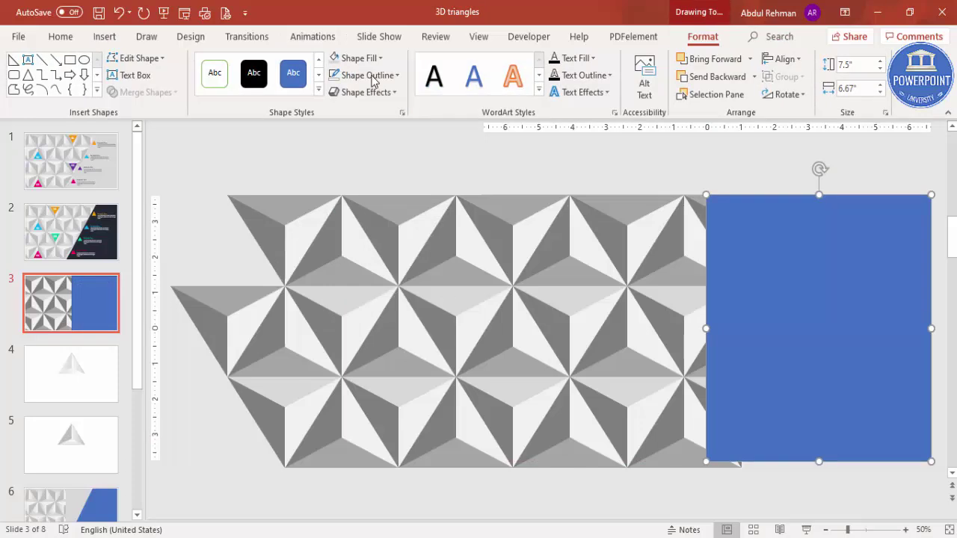
{"action": "left_click", "coordinate": [359, 57]}
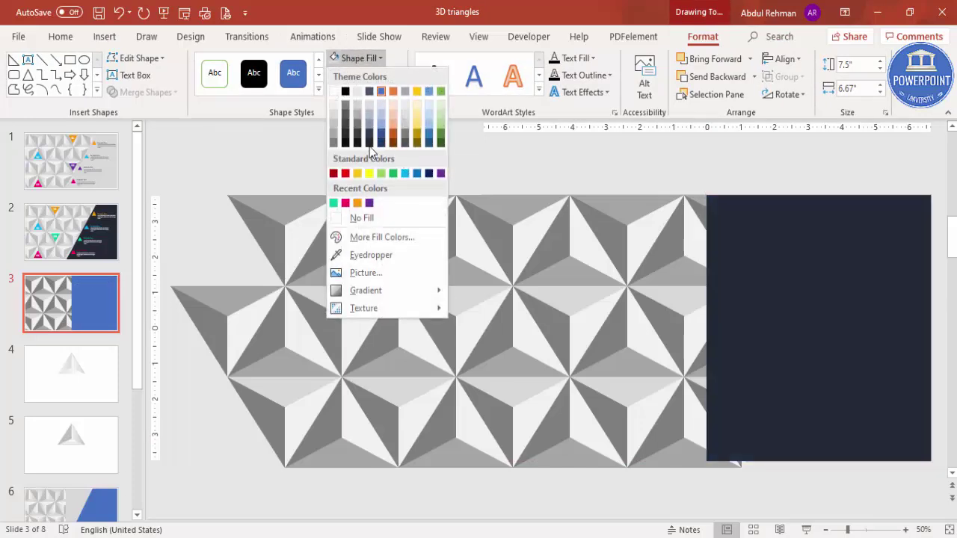
{"action": "left_click", "coordinate": [370, 142]}
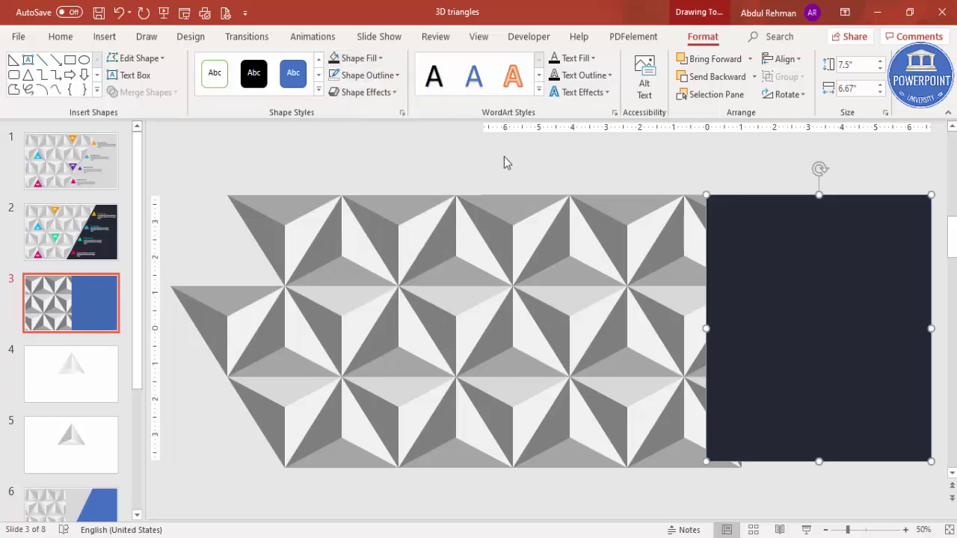
{"action": "left_click", "coordinate": [718, 188]}
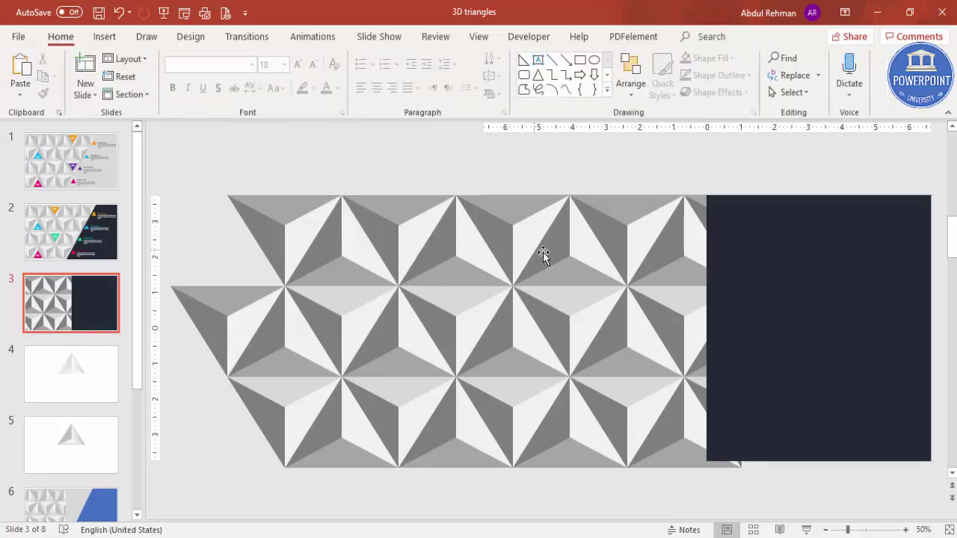
- Draw a right triangle at the navy panel's left edge, flip it vertically and widen it
{"action": "left_click", "coordinate": [104, 36]}
{"action": "left_click", "coordinate": [224, 83]}
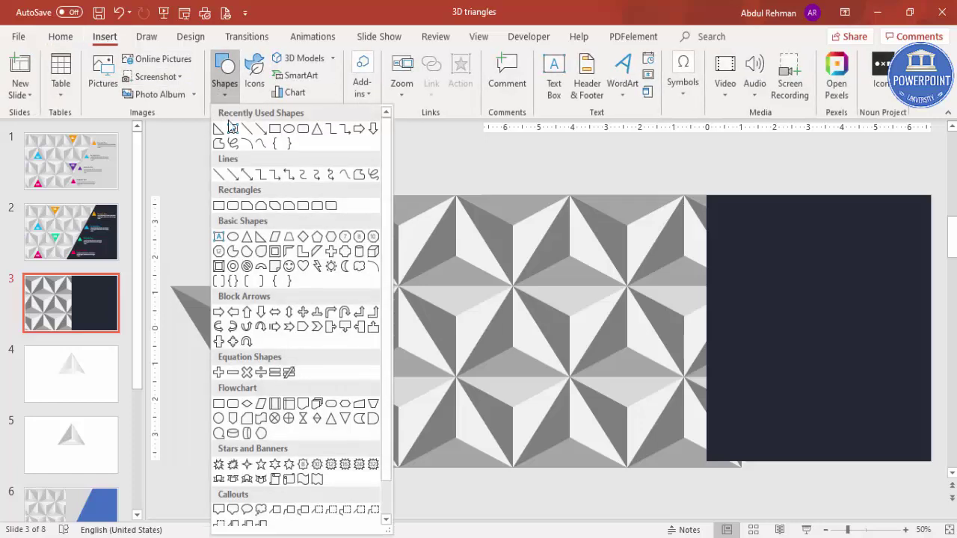
{"action": "left_click", "coordinate": [259, 237]}
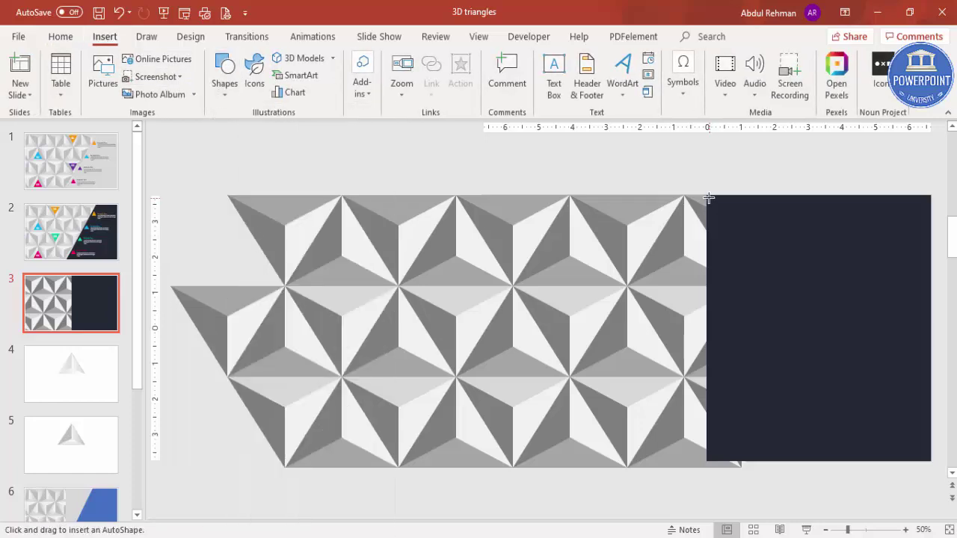
{"action": "left_click_drag", "start_coordinate": [707, 195], "coordinate": [787, 461]}
{"action": "left_click", "coordinate": [785, 94]}
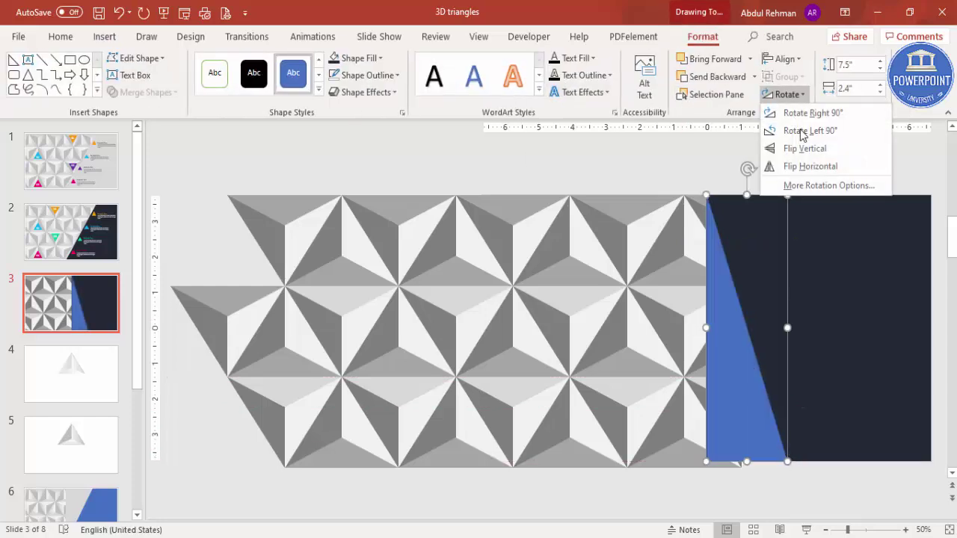
{"action": "left_click", "coordinate": [810, 153]}
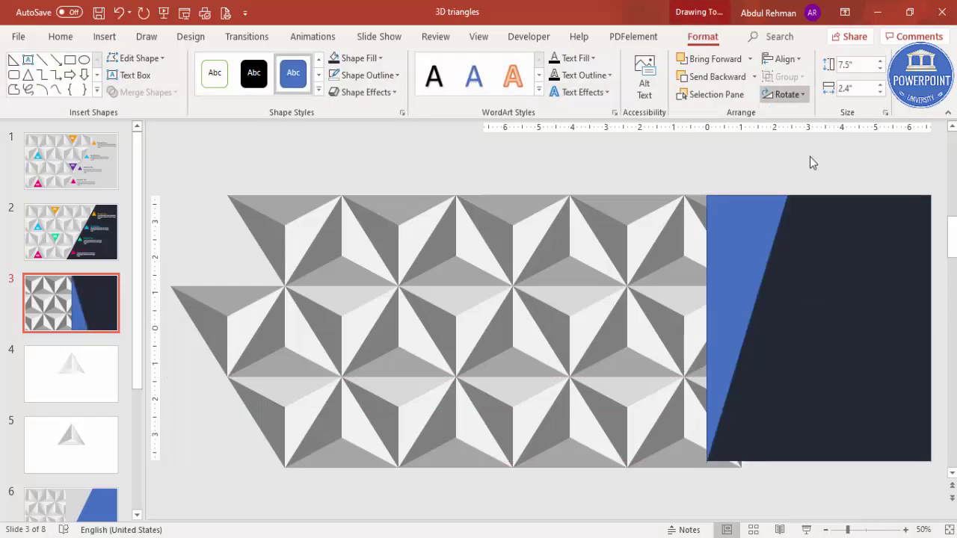
{"action": "left_click_drag", "start_coordinate": [747, 461], "coordinate": [745, 463]}
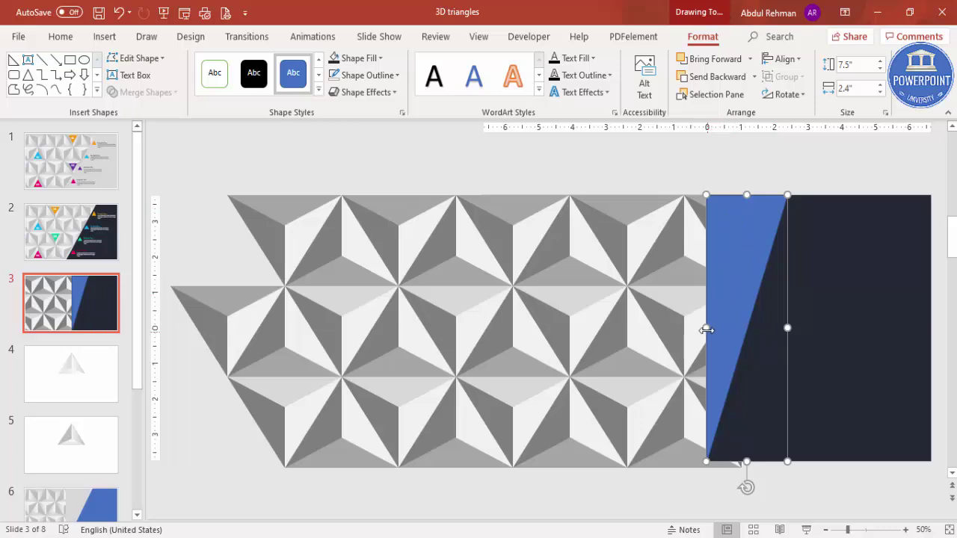
{"action": "left_click_drag", "start_coordinate": [703, 329], "coordinate": [705, 330]}
{"action": "left_click_drag", "start_coordinate": [787, 329], "coordinate": [798, 325]}
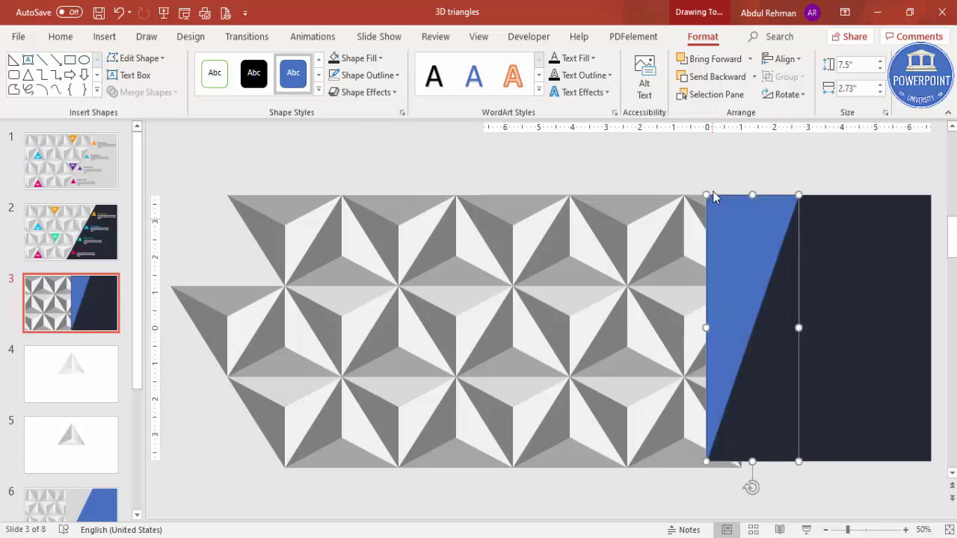
{"action": "left_click", "coordinate": [811, 172]}
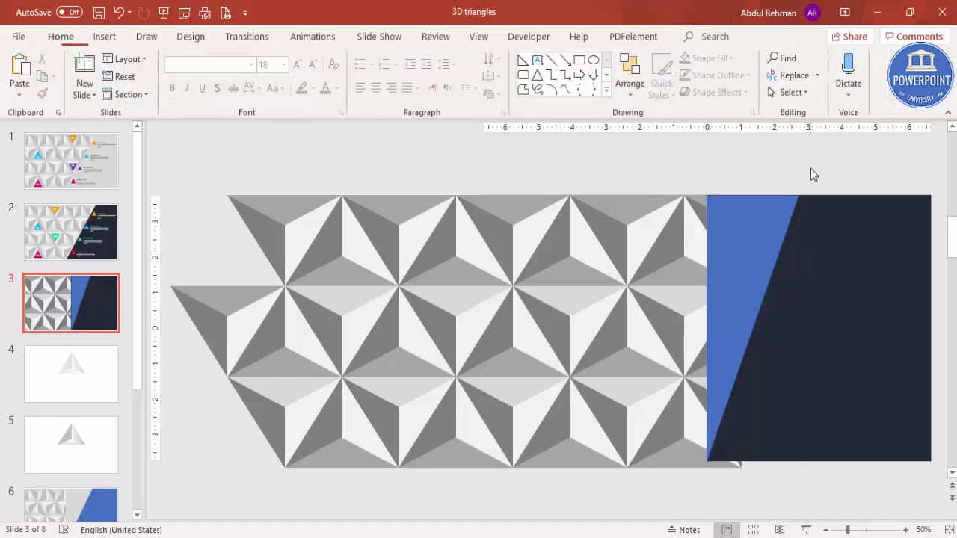
- Subtract the blue triangle from the navy rectangle using Merge Shapes
{"action": "left_click", "coordinate": [833, 274]}
{"action": "left_click", "coordinate": [754, 245], "text": "shift"}
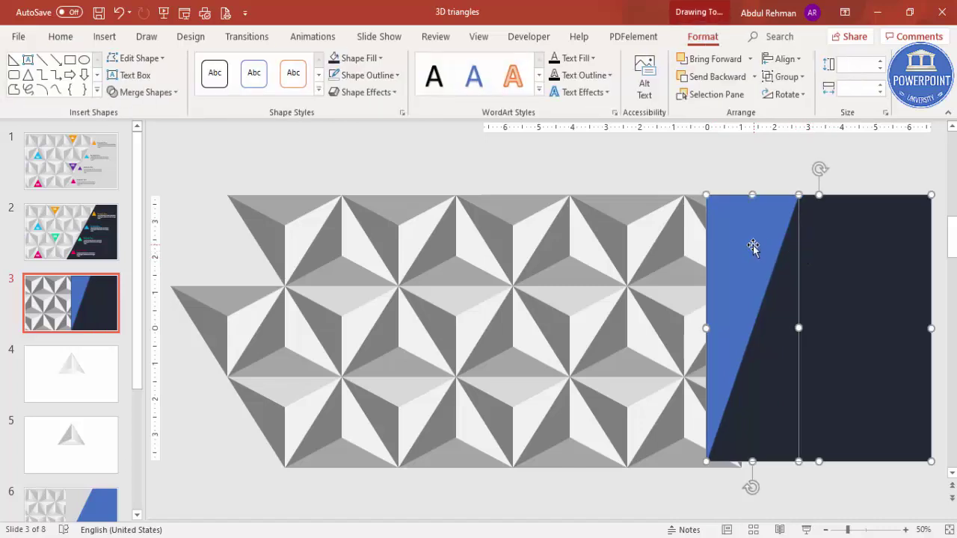
{"action": "left_click", "coordinate": [158, 94]}
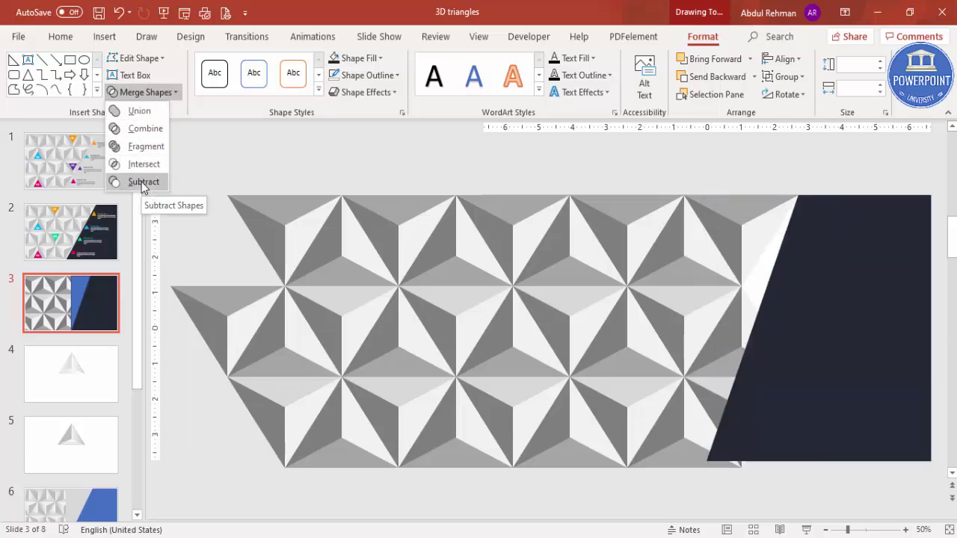
{"action": "left_click", "coordinate": [141, 182]}
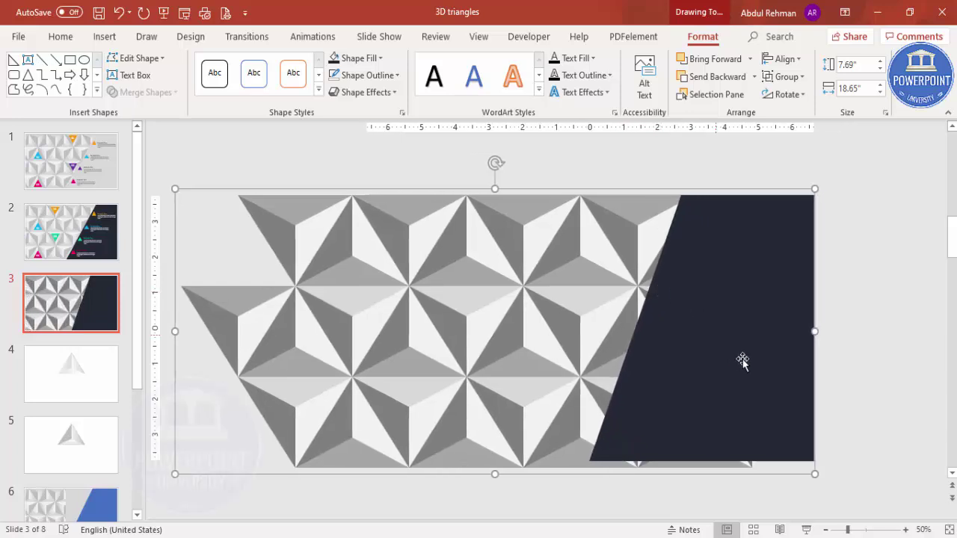
{"action": "left_click", "coordinate": [849, 379]}
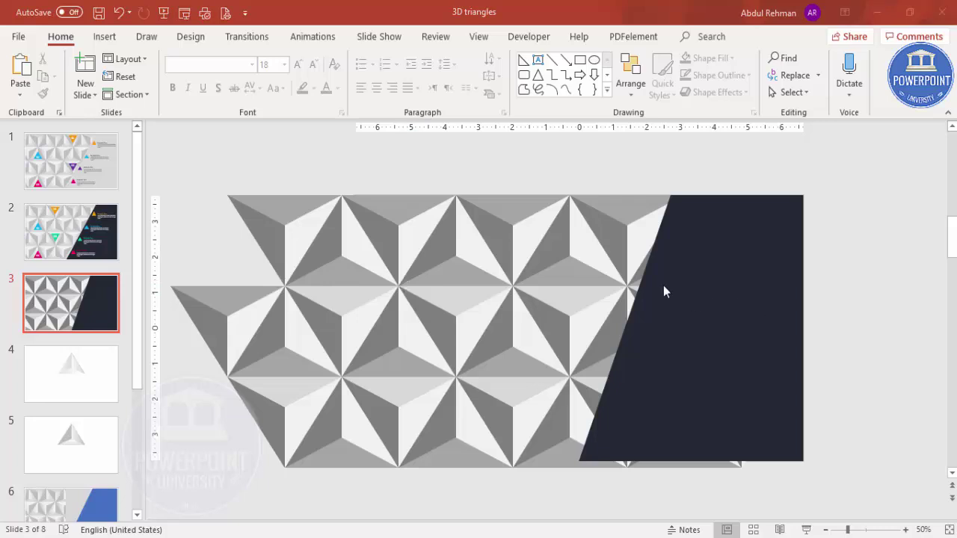
- Draw an isosceles triangle in the upper-left area of the pattern
{"action": "left_click", "coordinate": [105, 38]}
{"action": "left_click", "coordinate": [225, 89]}
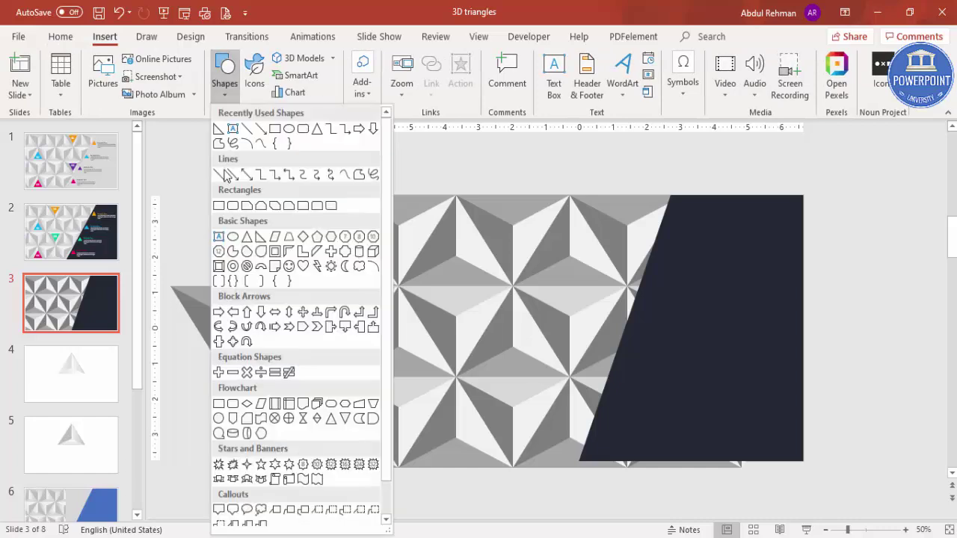
{"action": "left_click", "coordinate": [249, 238]}
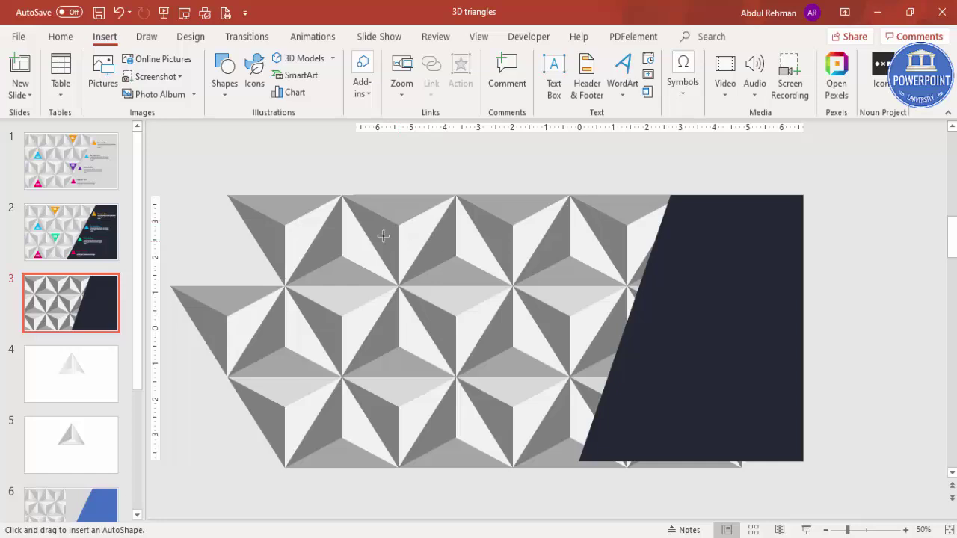
{"action": "left_click_drag", "start_coordinate": [325, 237], "coordinate": [386, 284]}
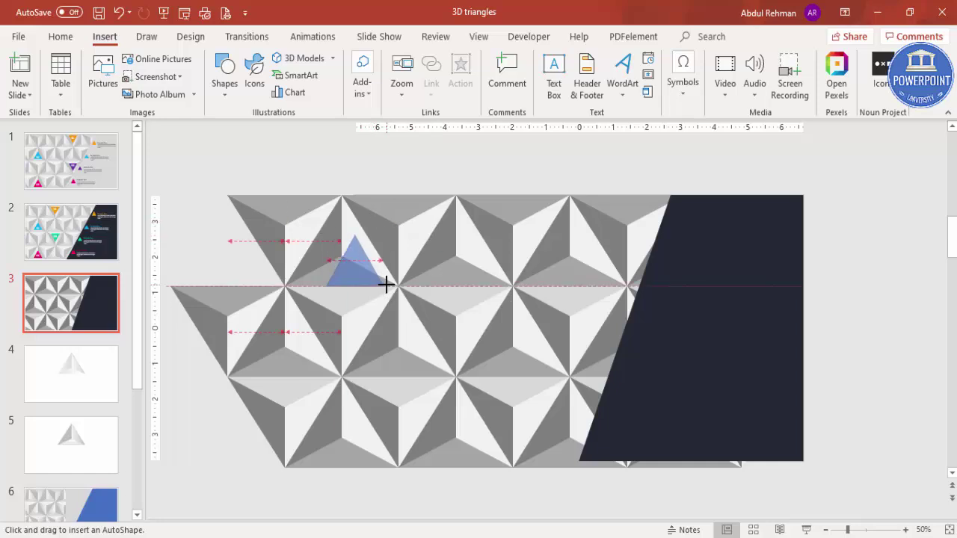
{"action": "left_click_drag", "start_coordinate": [386, 284], "coordinate": [389, 284]}
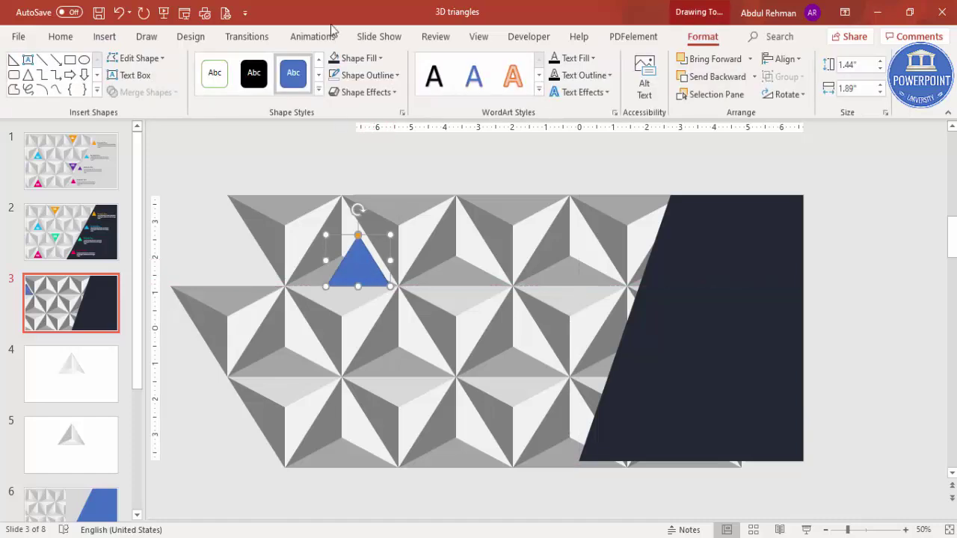
- Give the triangle no outline and a pink fill, fit it into a cell, and preview
{"action": "left_click", "coordinate": [378, 74]}
{"action": "left_click", "coordinate": [366, 235]}
{"action": "left_click", "coordinate": [357, 57]}
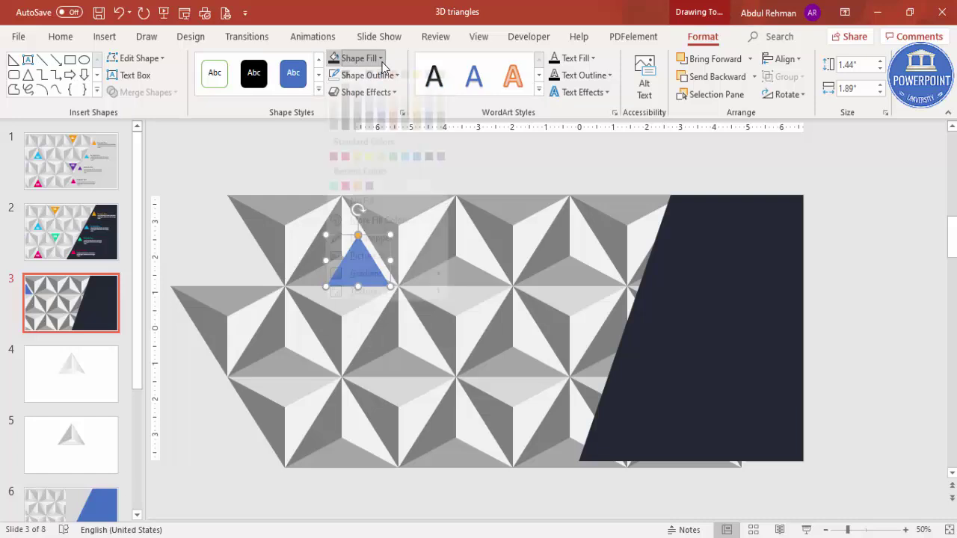
{"action": "left_click", "coordinate": [345, 204]}
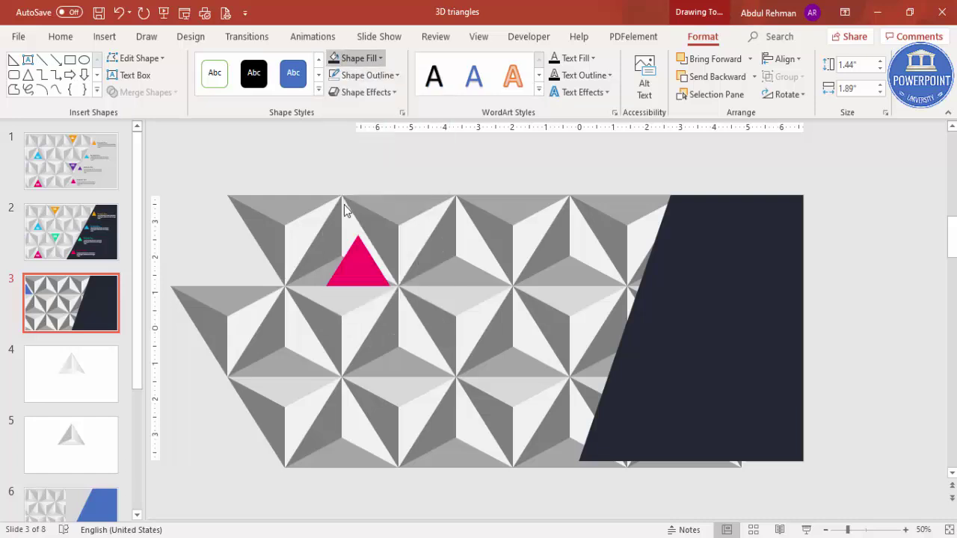
{"action": "left_click_drag", "start_coordinate": [363, 270], "coordinate": [346, 258]}
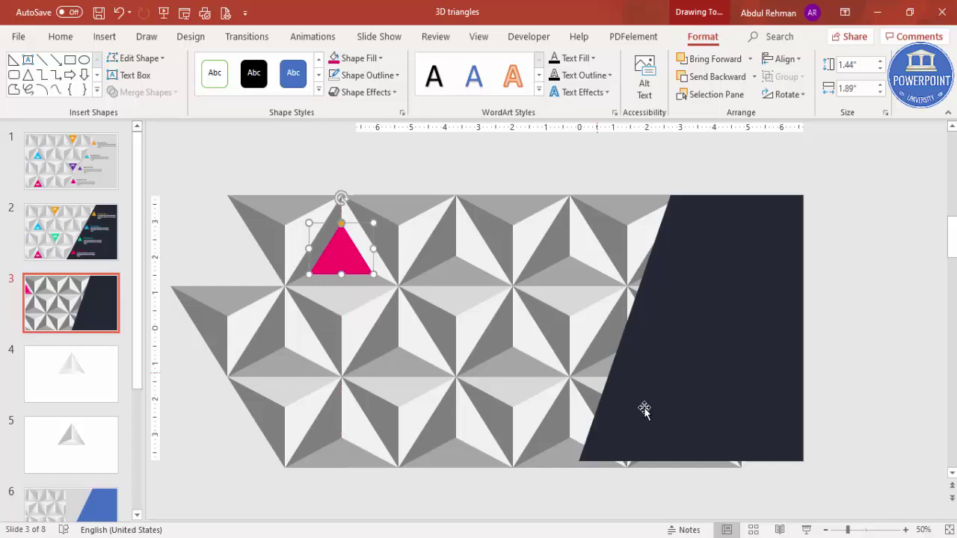
{"action": "left_click", "coordinate": [806, 529]}
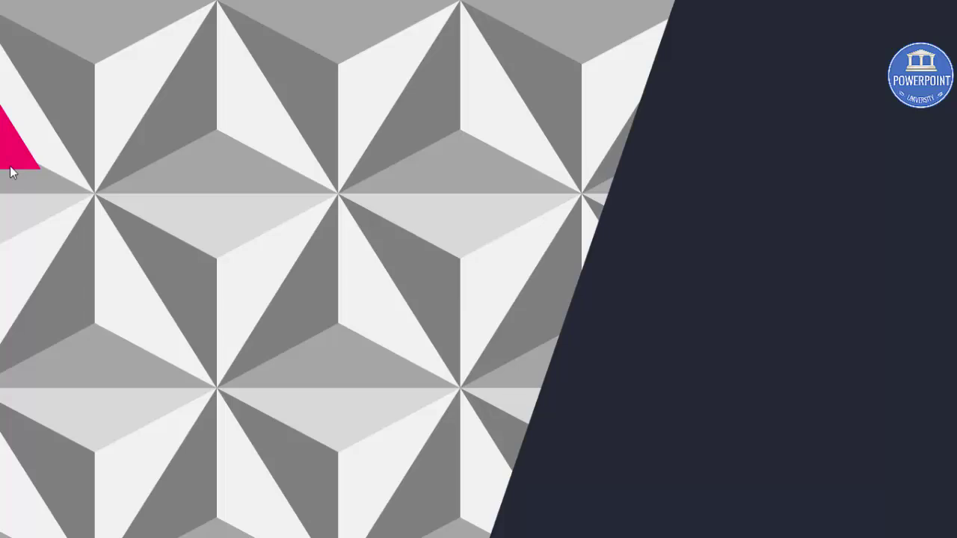
- Shift the pink triangle one cell right, recheck in preview, and Ctrl-drag a copy down-right
{"action": "key", "text": "Escape"}
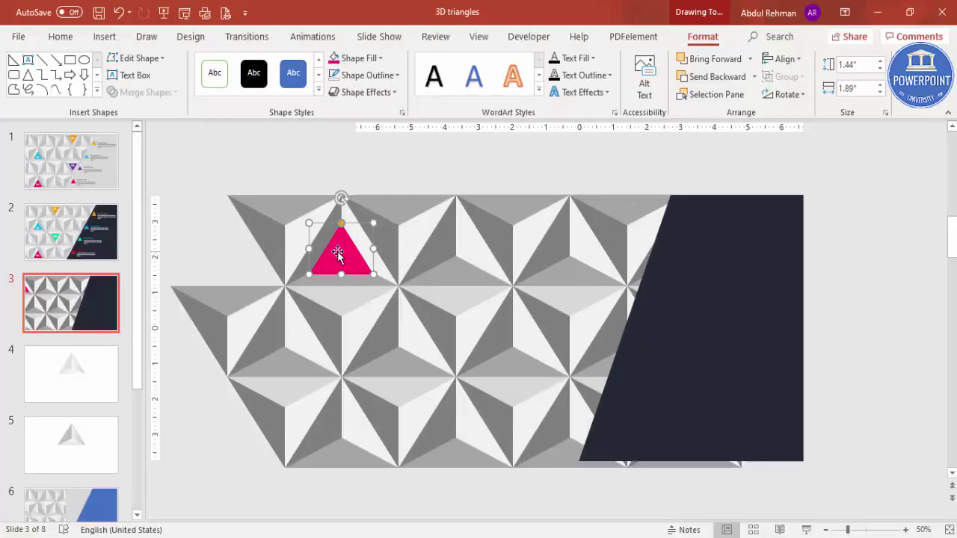
{"action": "left_click_drag", "start_coordinate": [338, 251], "coordinate": [452, 250]}
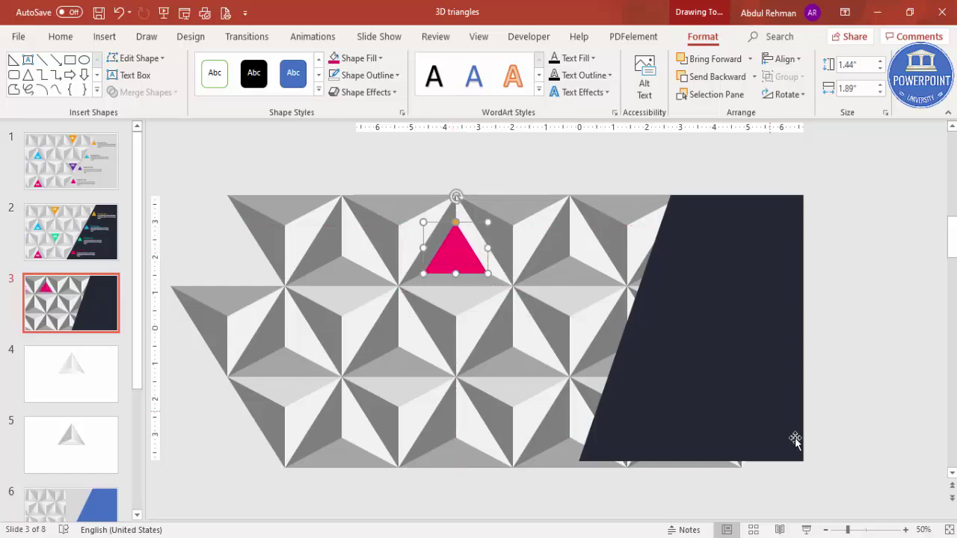
{"action": "left_click", "coordinate": [806, 529]}
{"action": "key", "text": "Escape"}
{"action": "left_click_drag", "start_coordinate": [457, 254], "coordinate": [509, 319]}
- Make the copy a downward-pointing green triangle in a middle cell, and copy the pink triangle toward the bottom row
{"action": "left_click", "coordinate": [364, 60]}
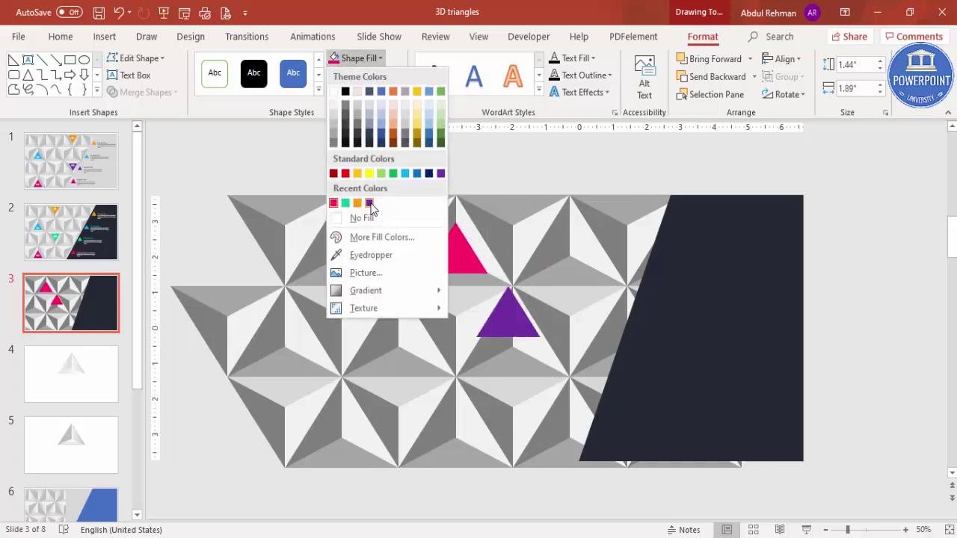
{"action": "left_click", "coordinate": [346, 204]}
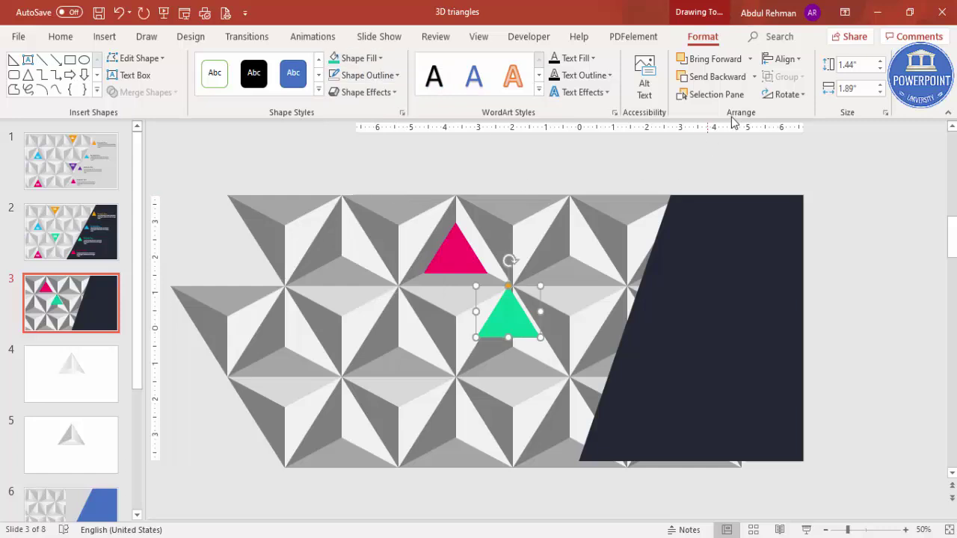
{"action": "left_click", "coordinate": [802, 96]}
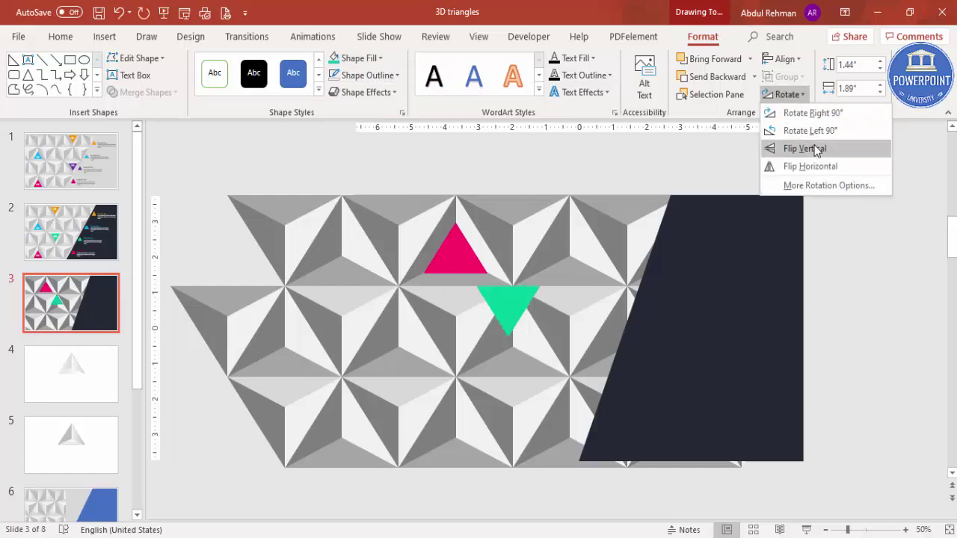
{"action": "left_click", "coordinate": [815, 149]}
{"action": "left_click_drag", "start_coordinate": [508, 311], "coordinate": [571, 319]}
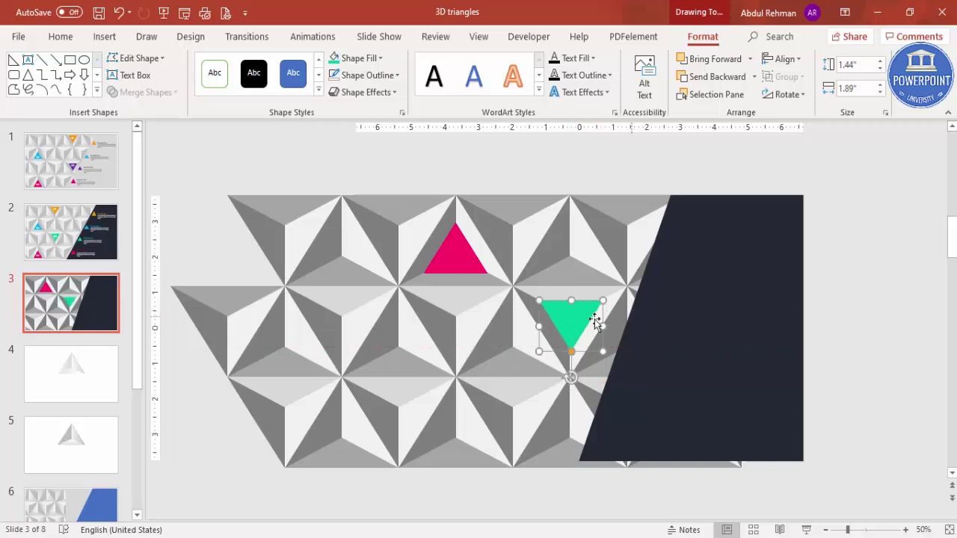
{"action": "left_click", "coordinate": [451, 262]}
{"action": "left_click_drag", "start_coordinate": [451, 262], "coordinate": [464, 441]}
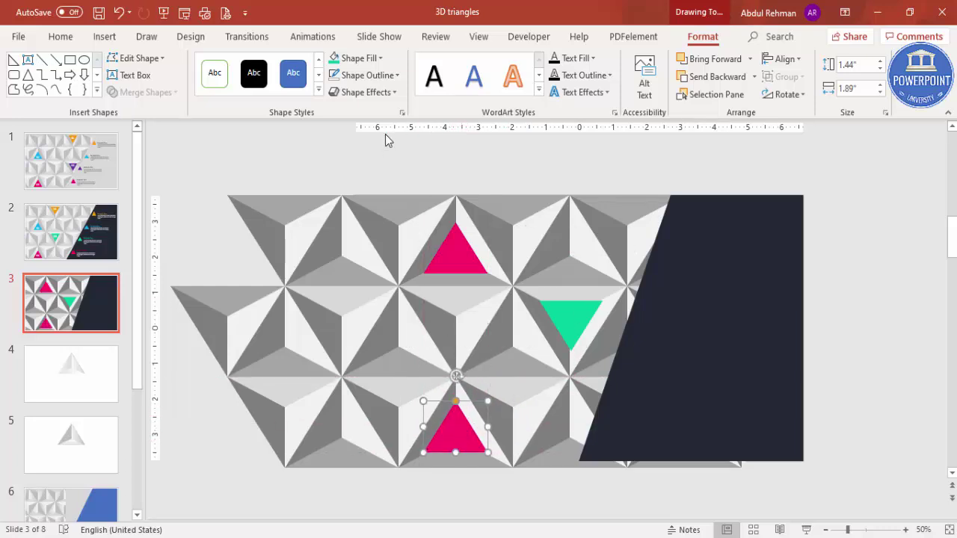
- Fill the bottom triangle copy with orange and preview the slide full screen
{"action": "left_click", "coordinate": [351, 64]}
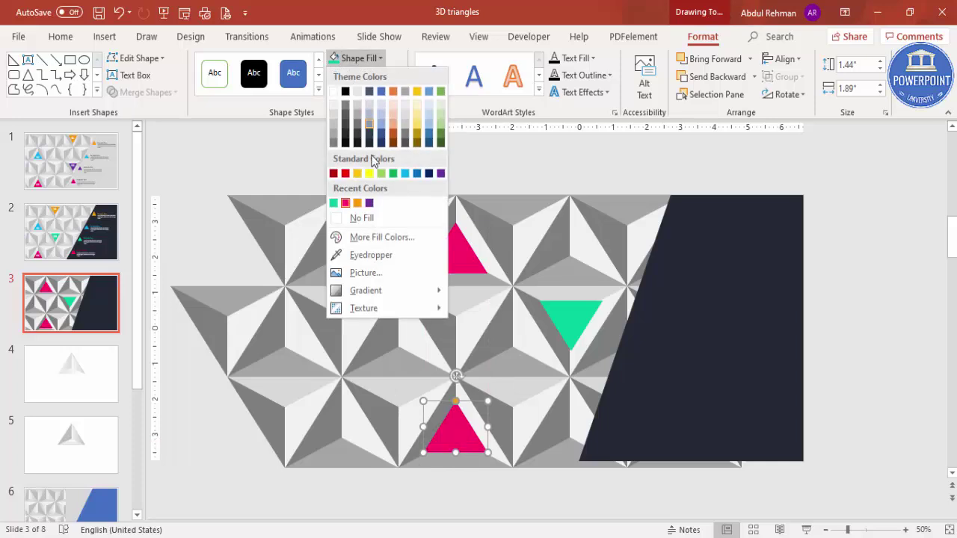
{"action": "left_click", "coordinate": [357, 204]}
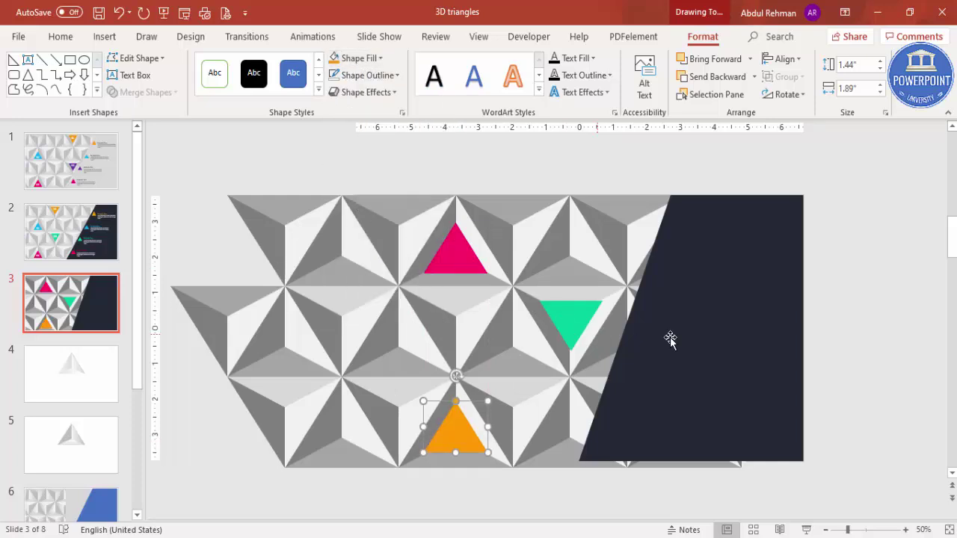
{"action": "left_click", "coordinate": [819, 365]}
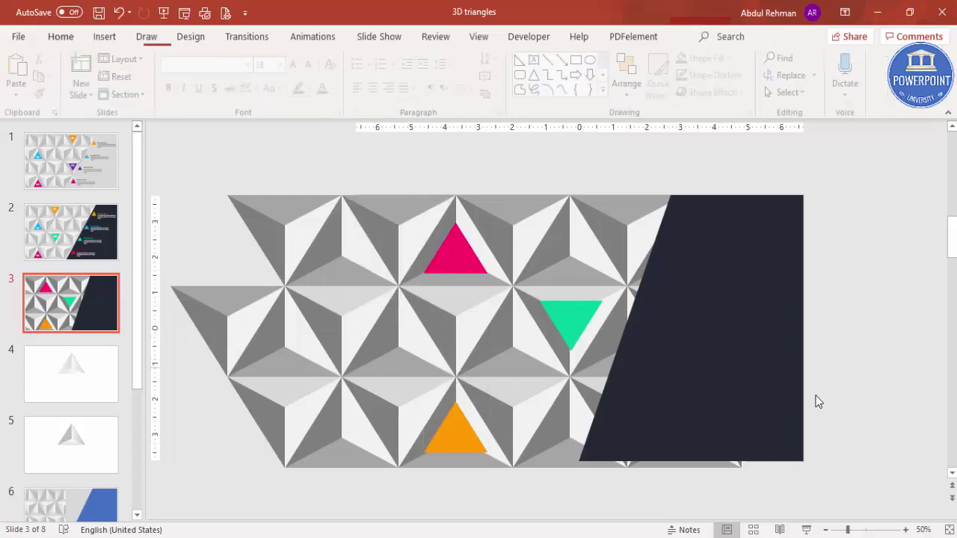
{"action": "left_click", "coordinate": [806, 529]}
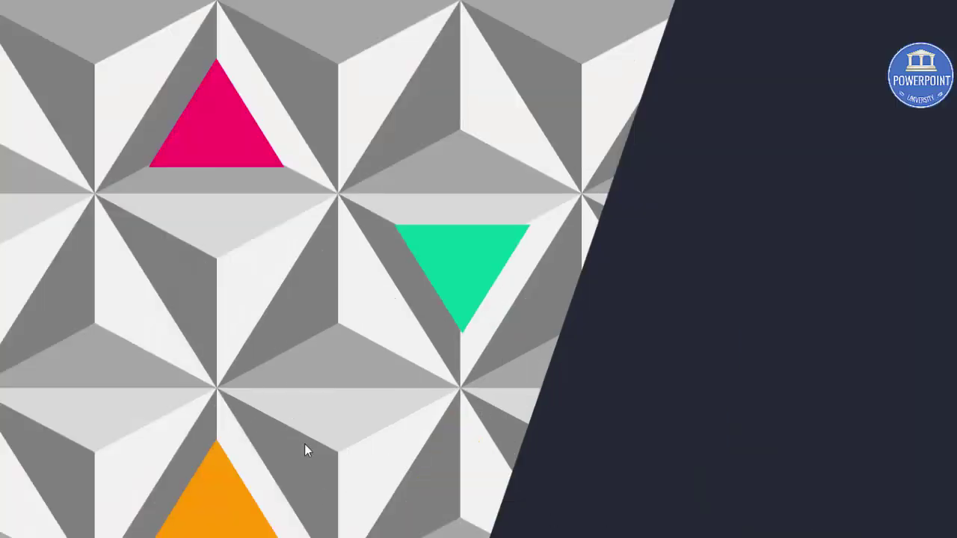
{"action": "key", "text": "Escape"}
- Zoom in and nudge the orange triangle up to fit its gray pattern cell
{"action": "left_click", "coordinate": [453, 434]}
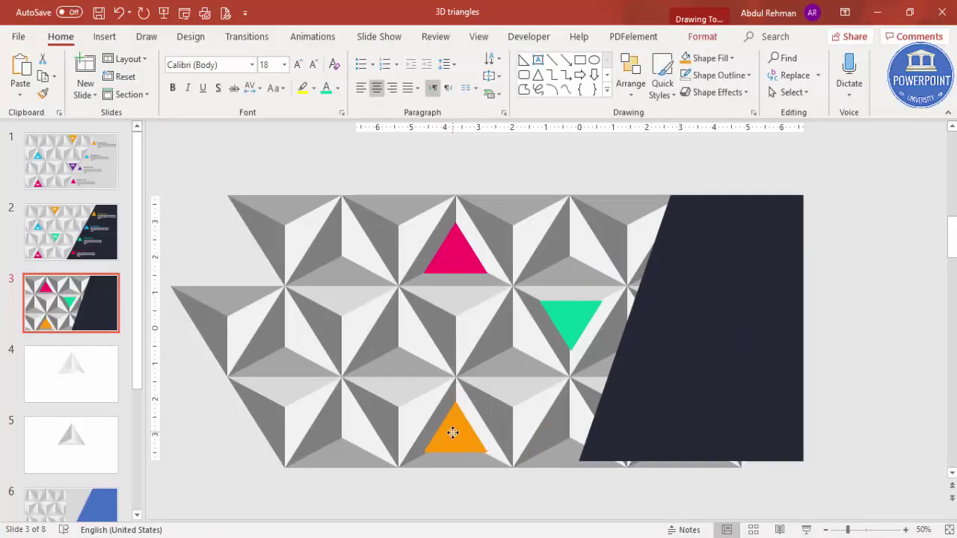
{"action": "left_click", "coordinate": [882, 530]}
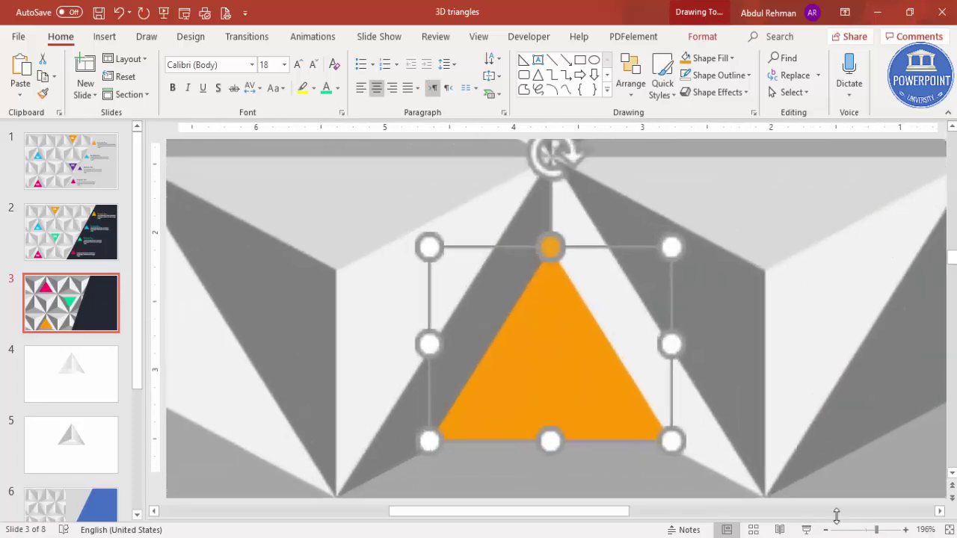
{"action": "left_click_drag", "start_coordinate": [588, 387], "coordinate": [585, 378]}
{"action": "key", "text": "ctrl+z"}
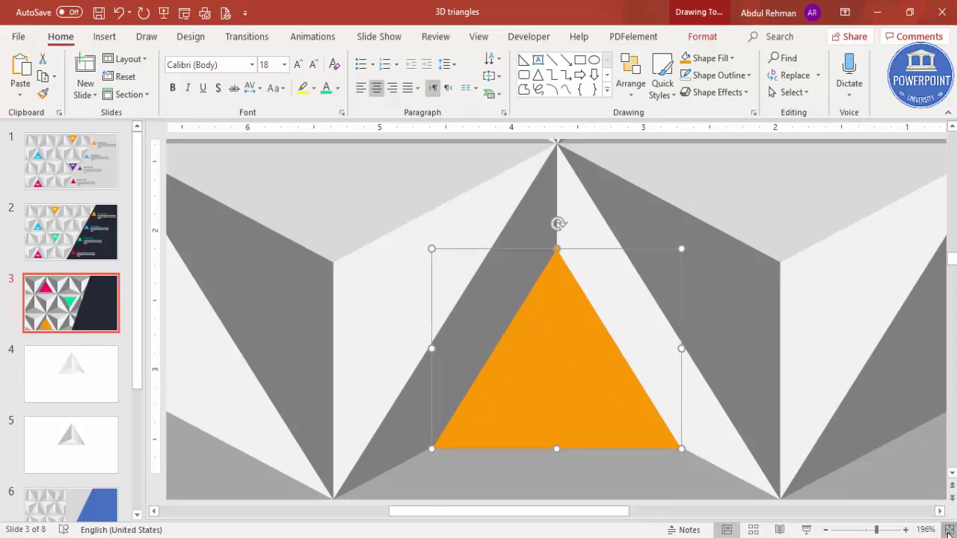
{"action": "scroll", "coordinate": [842, 368], "scroll_direction": "down", "scroll_amount": 10}
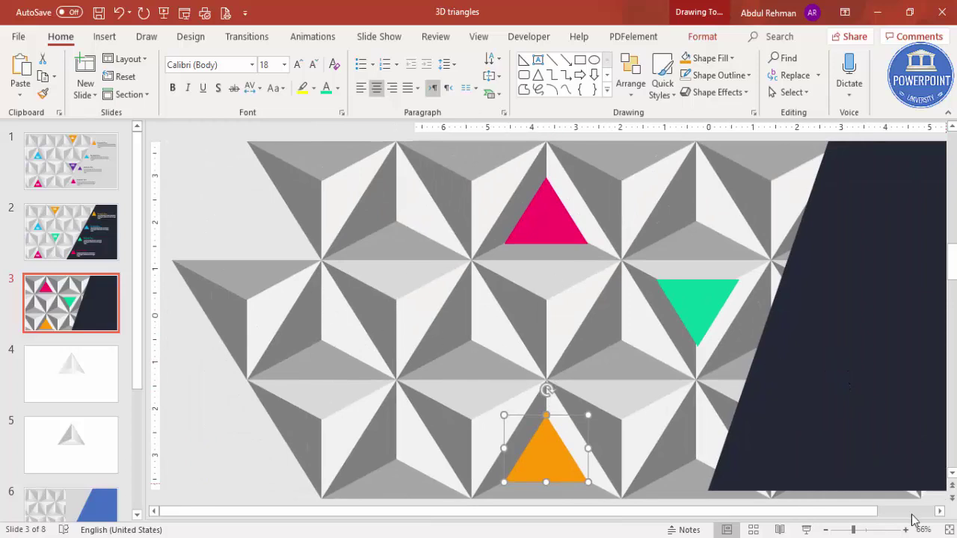
{"action": "left_click", "coordinate": [825, 530]}
{"action": "left_click", "coordinate": [826, 530]}
{"action": "left_click", "coordinate": [826, 530]}
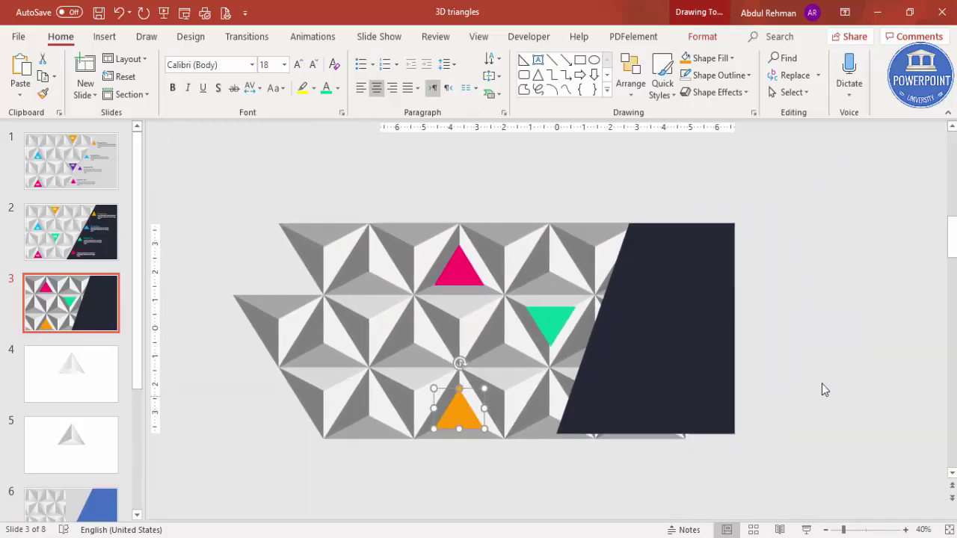
{"action": "left_click", "coordinate": [822, 383]}
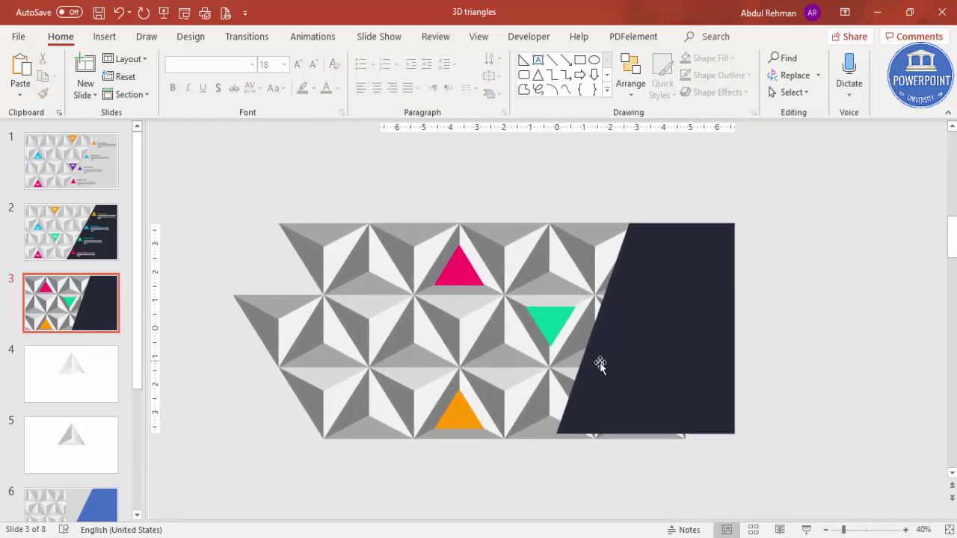
- Add a text box reading 01 in 36 pt bold white font
{"action": "left_click", "coordinate": [105, 35]}
{"action": "left_click", "coordinate": [554, 68]}
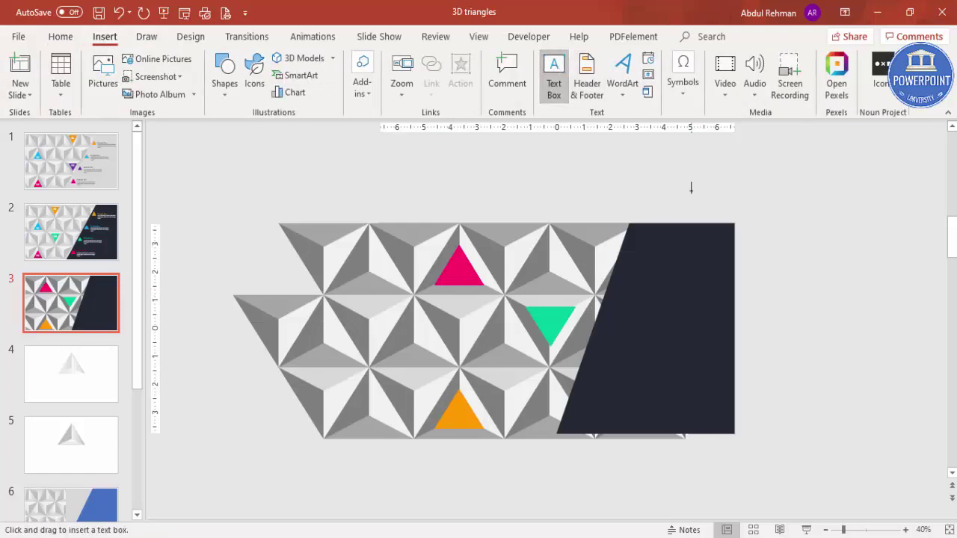
{"action": "left_click_drag", "start_coordinate": [698, 171], "coordinate": [730, 189]}
{"action": "type", "text": "01"}
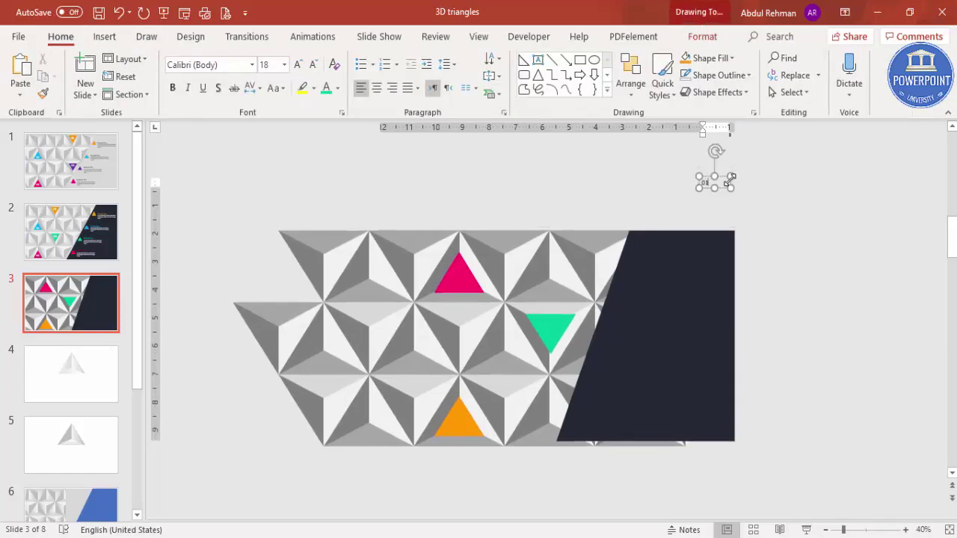
{"action": "left_click", "coordinate": [725, 172]}
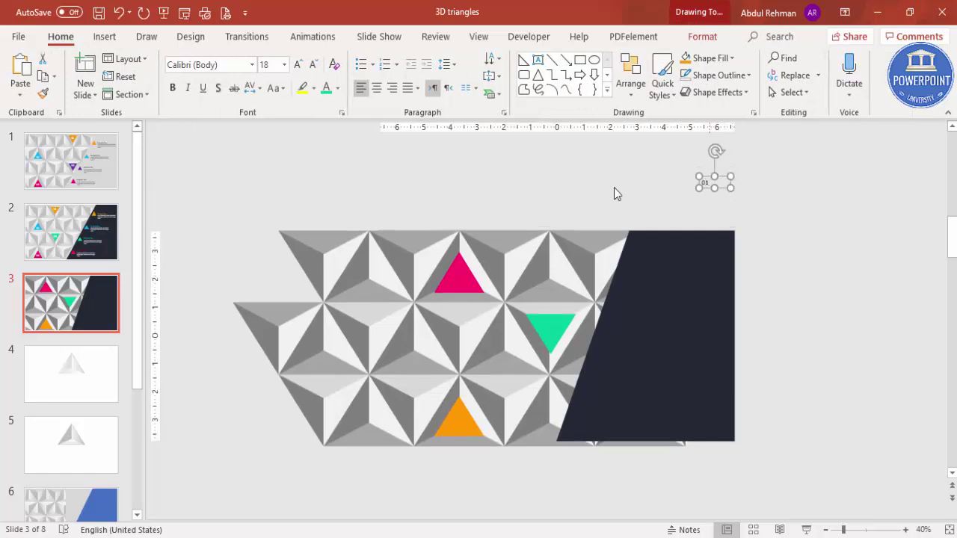
{"action": "left_click", "coordinate": [299, 66]}
{"action": "left_click", "coordinate": [299, 66]}
{"action": "left_click", "coordinate": [299, 65]}
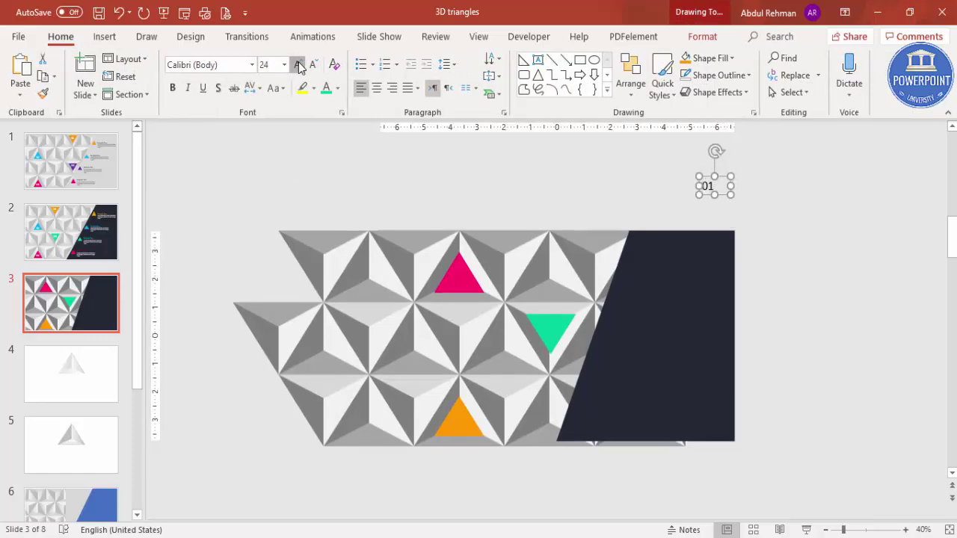
{"action": "left_click", "coordinate": [299, 66]}
{"action": "left_click", "coordinate": [299, 66]}
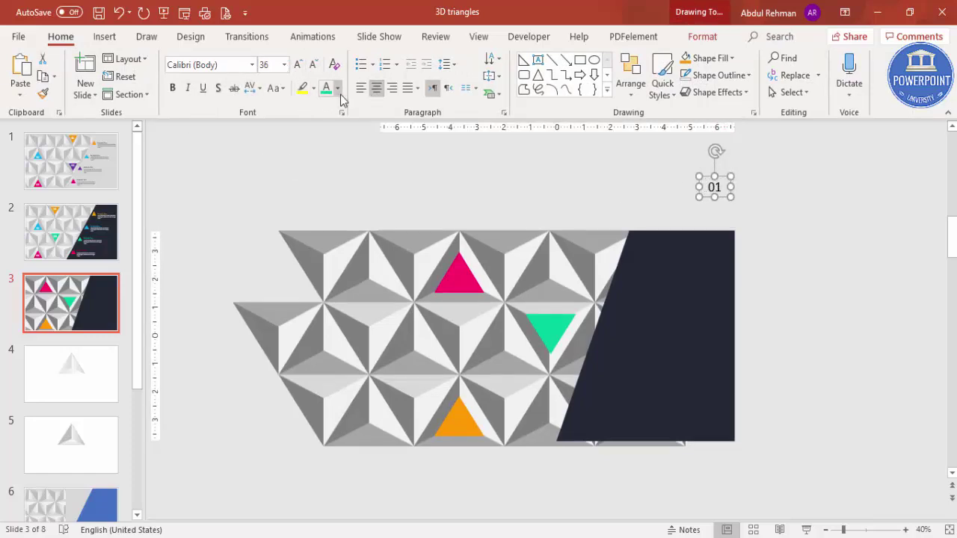
{"action": "left_click", "coordinate": [173, 88]}
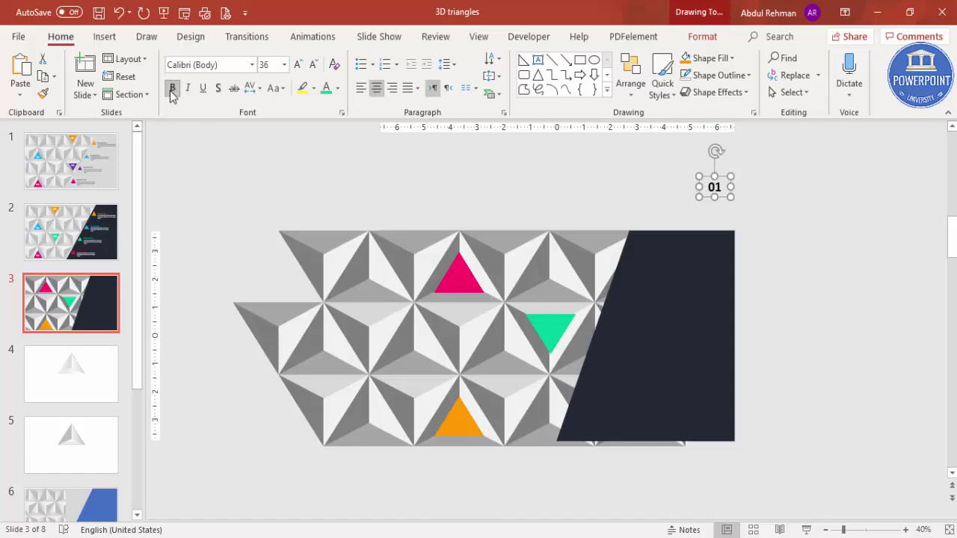
{"action": "left_click", "coordinate": [337, 88]}
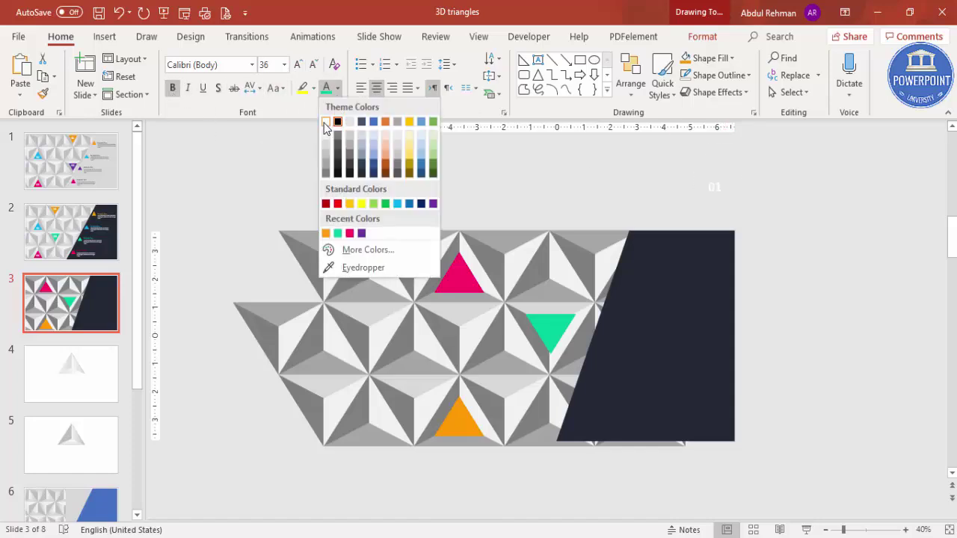
{"action": "left_click", "coordinate": [328, 123]}
- Place 01 on the pink triangle and copies as 02 and 03 on the green and orange triangles
{"action": "left_click_drag", "start_coordinate": [725, 179], "coordinate": [558, 310]}
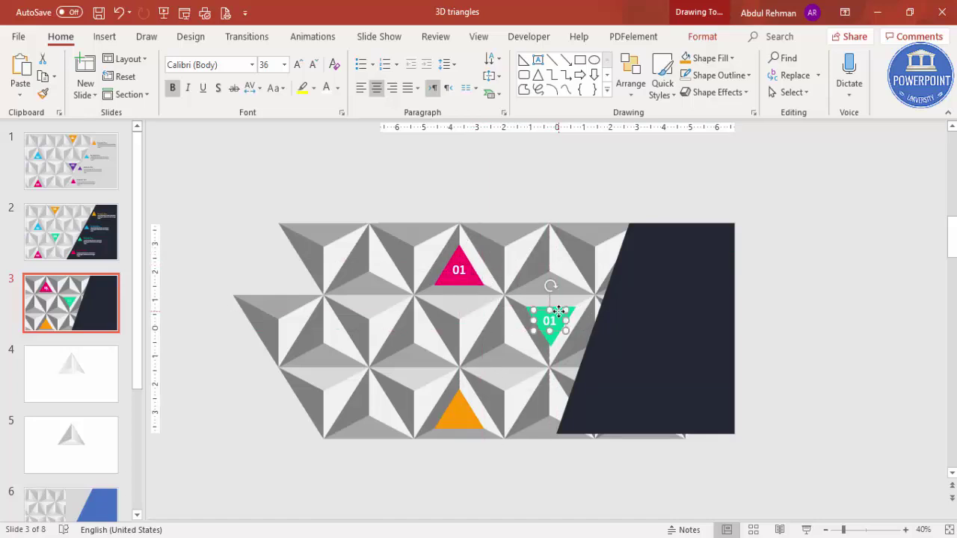
{"action": "key", "text": "ctrl+d"}
{"action": "left_click_drag", "start_coordinate": [649, 359], "coordinate": [468, 404]}
{"action": "left_click", "coordinate": [464, 416]}
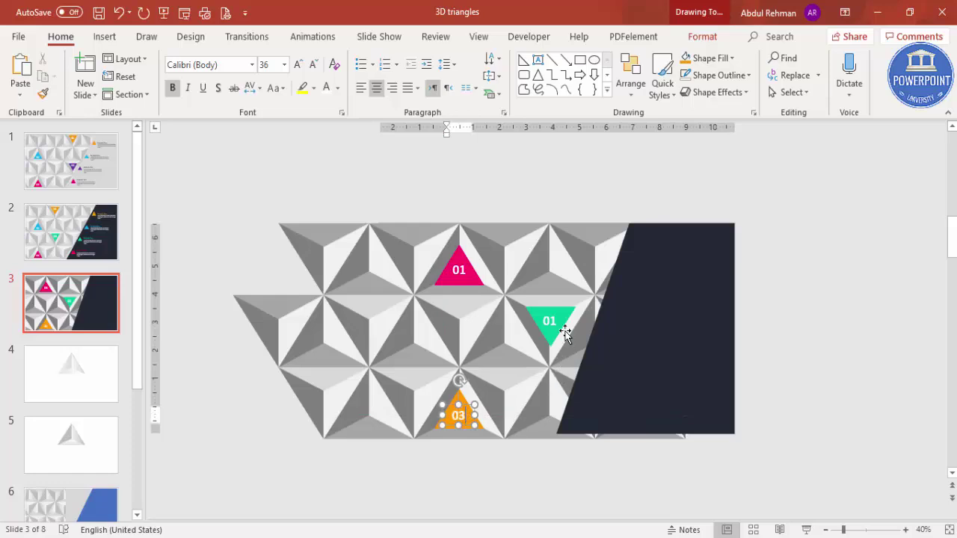
{"action": "left_click", "coordinate": [551, 315]}
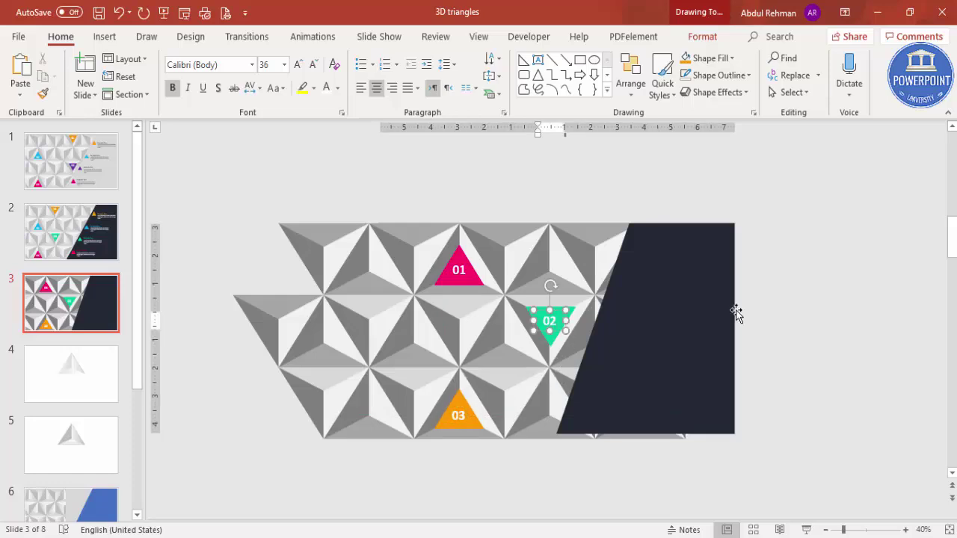
{"action": "left_click", "coordinate": [752, 230]}
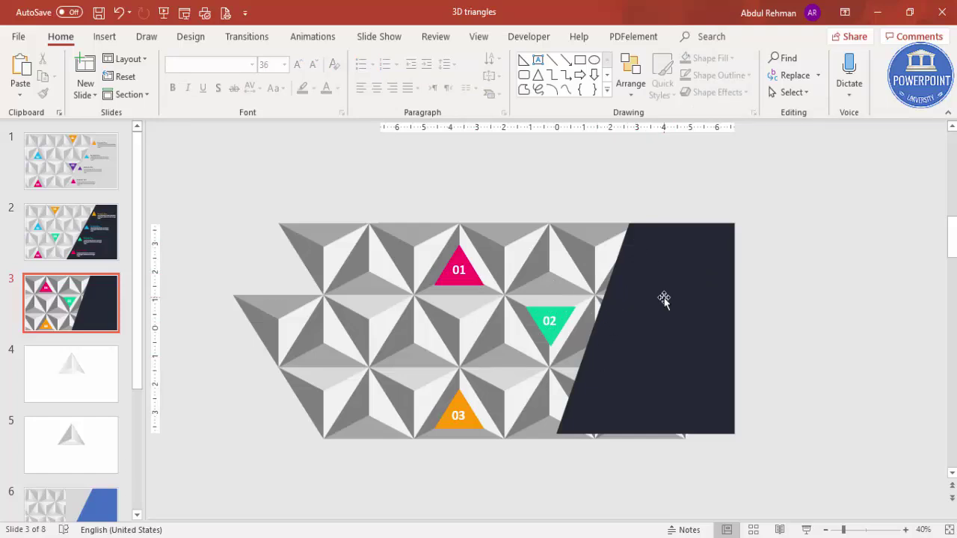
- Copy the pink triangle onto the navy panel and shrink it to bullet size
{"action": "left_click", "coordinate": [948, 530]}
{"action": "scroll", "coordinate": [817, 400], "scroll_direction": "up", "scroll_amount": 3}
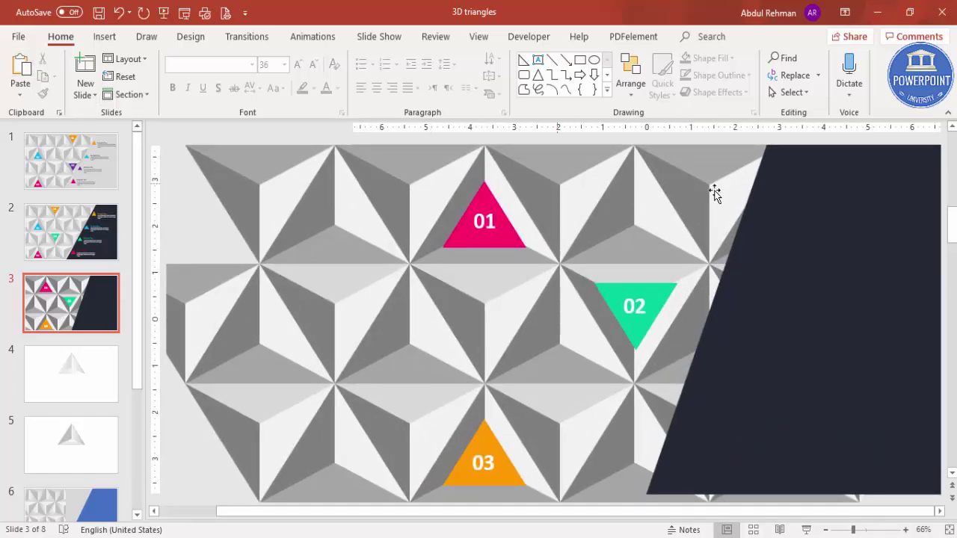
{"action": "left_click", "coordinate": [486, 197]}
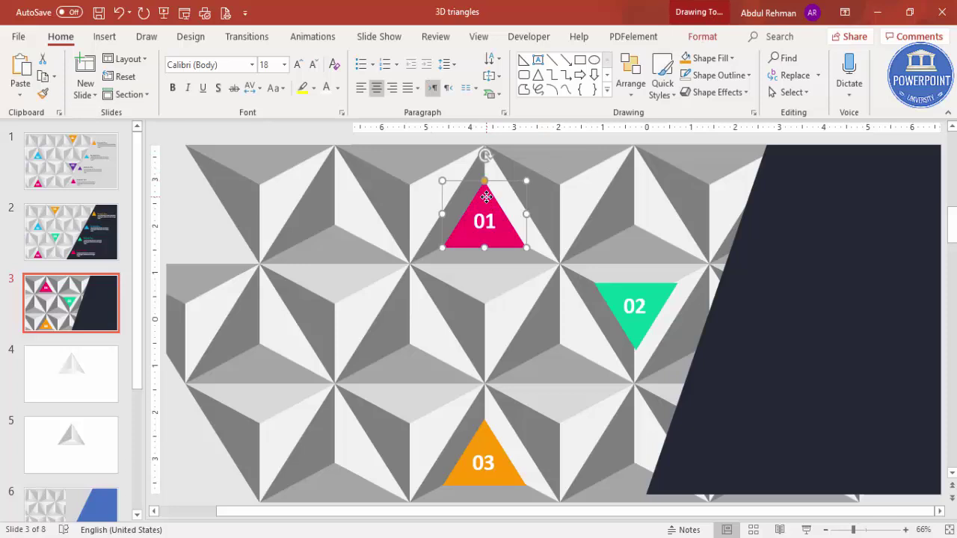
{"action": "left_click_drag", "start_coordinate": [488, 200], "coordinate": [786, 227]}
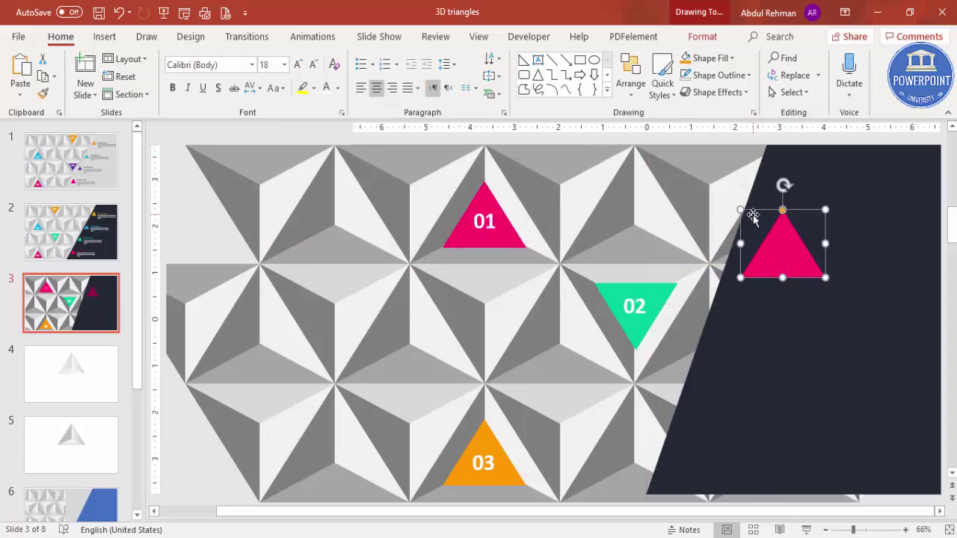
{"action": "left_click_drag", "start_coordinate": [739, 209], "coordinate": [795, 254]}
- Position the small pink bullet near the panel's top and duplicate it at even spacing
{"action": "left_click", "coordinate": [780, 252]}
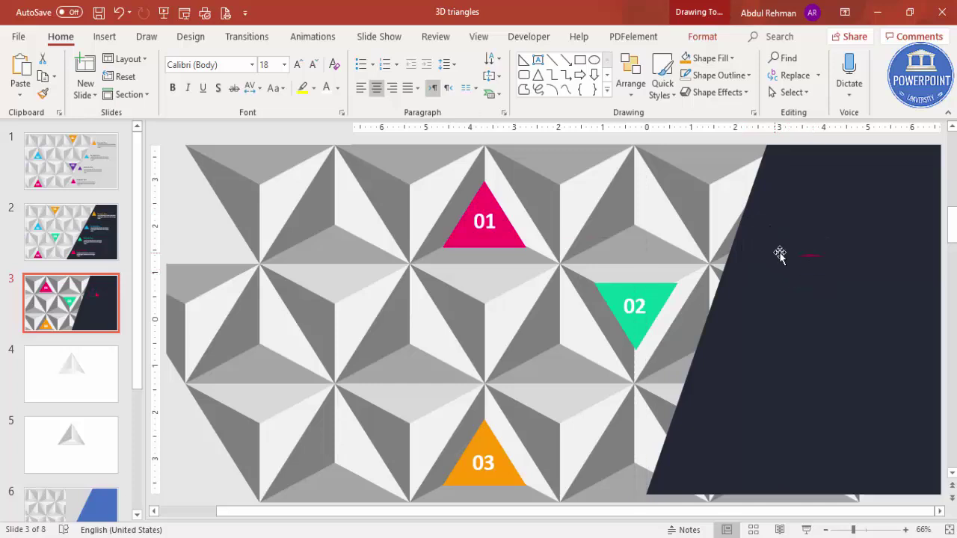
{"action": "left_click", "coordinate": [810, 267]}
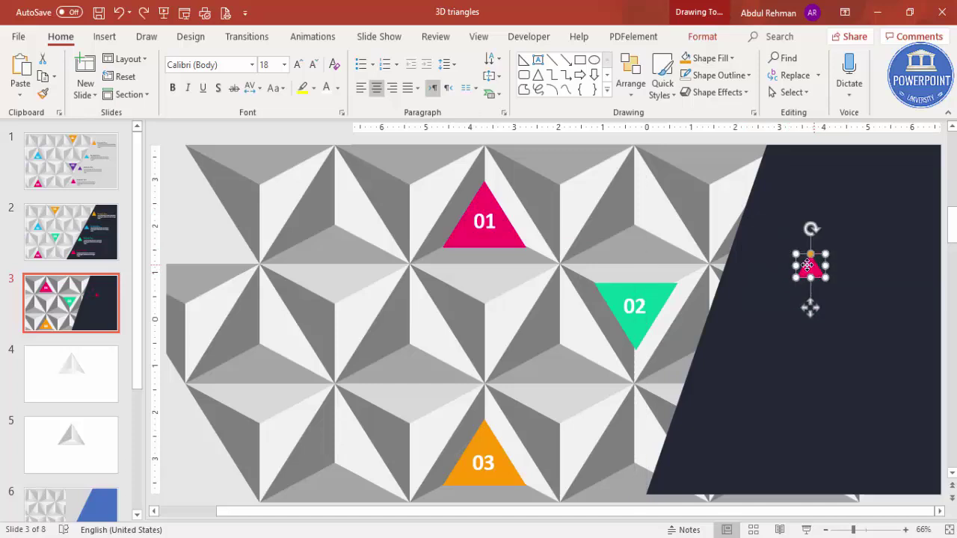
{"action": "left_click_drag", "start_coordinate": [814, 264], "coordinate": [581, 338]}
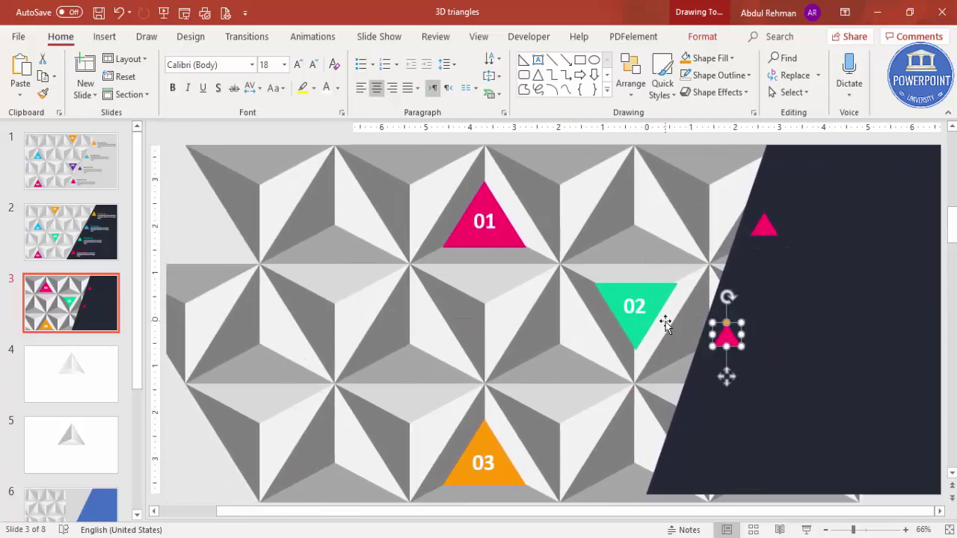
{"action": "key", "text": "ctrl+d"}
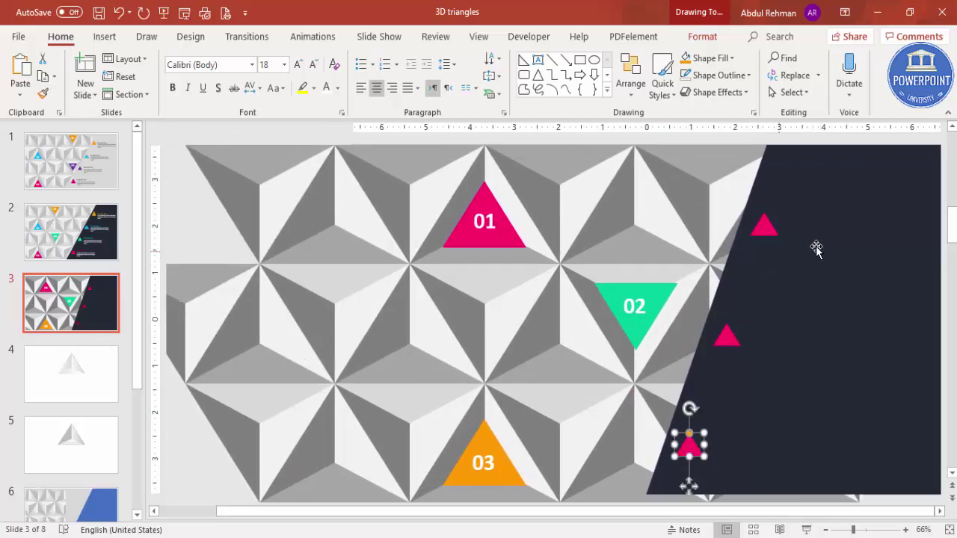
{"action": "left_click", "coordinate": [105, 35]}
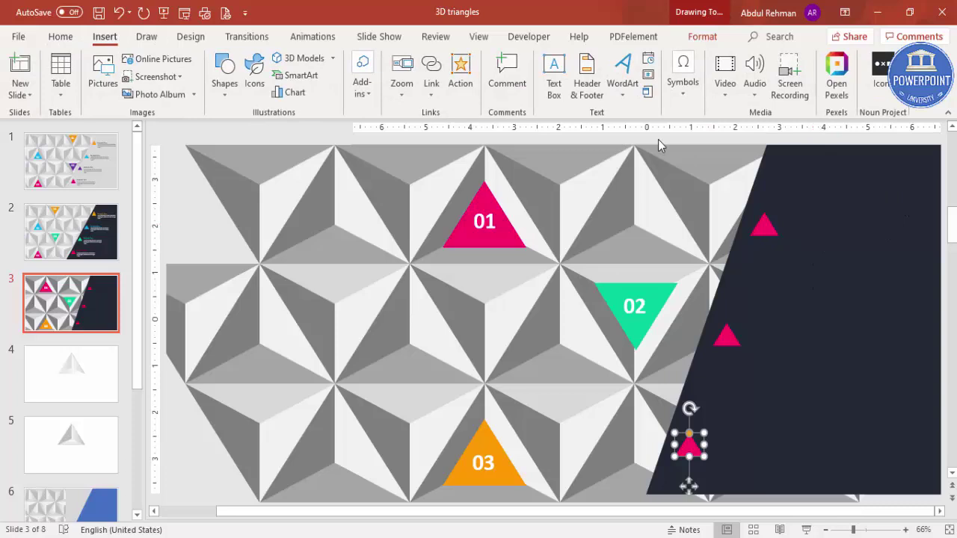
- Add an 'Add your detail text here' caption beside the top pink bullet
{"action": "left_click", "coordinate": [554, 75]}
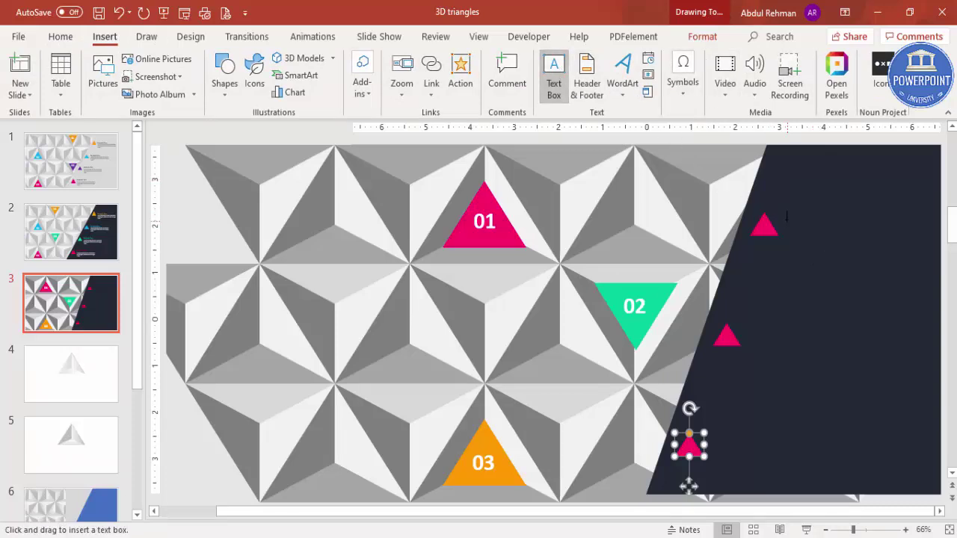
{"action": "left_click_drag", "start_coordinate": [783, 217], "coordinate": [906, 251]}
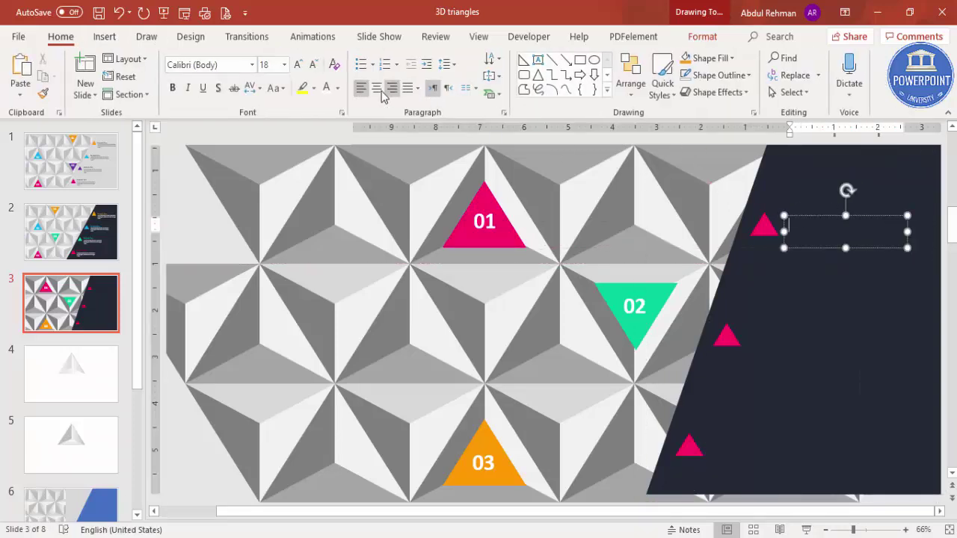
{"action": "type", "text": "Add your detail text here"}
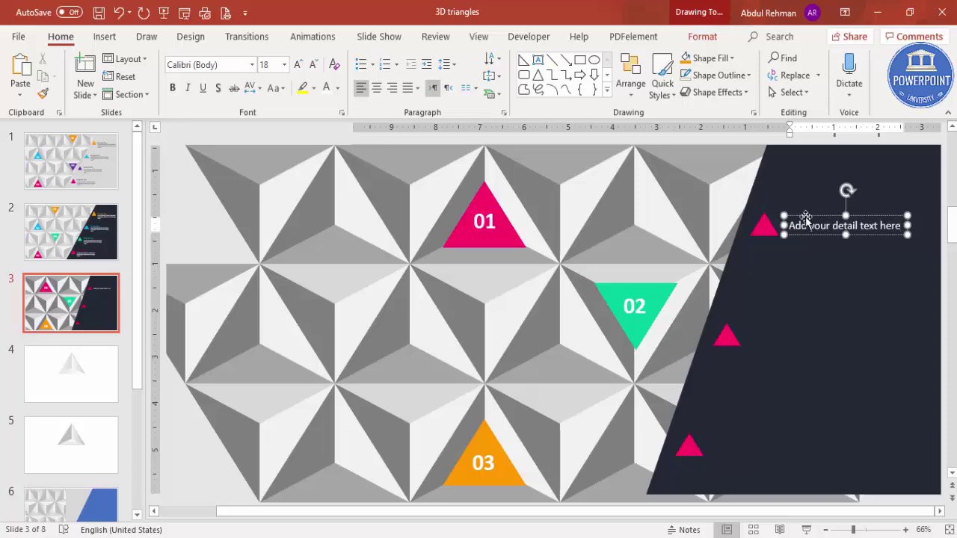
{"action": "key", "text": "Escape"}
- Duplicate the caption beside the middle and bottom bullets, checking slide 2 for reference
{"action": "key", "text": "ctrl+d"}
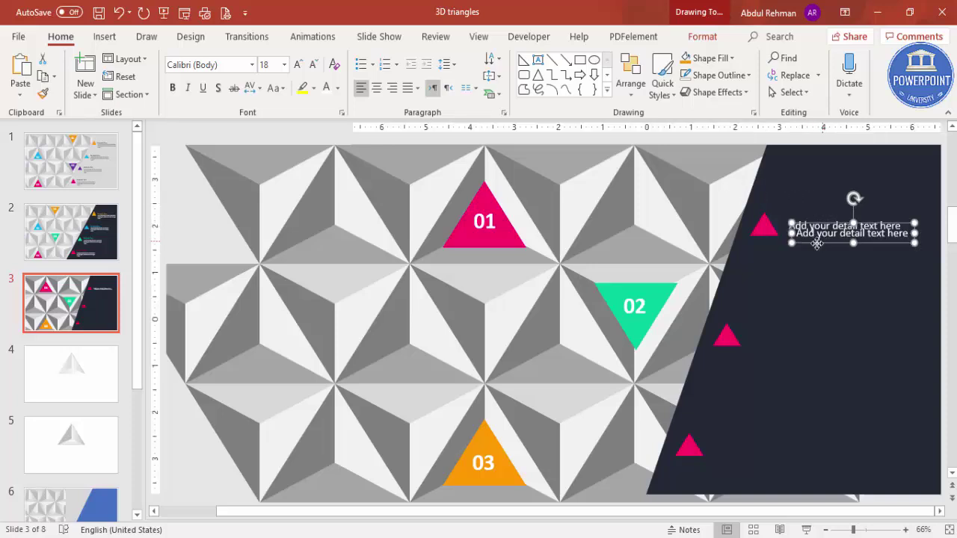
{"action": "left_click_drag", "start_coordinate": [828, 239], "coordinate": [773, 346]}
{"action": "key", "text": "ctrl+d"}
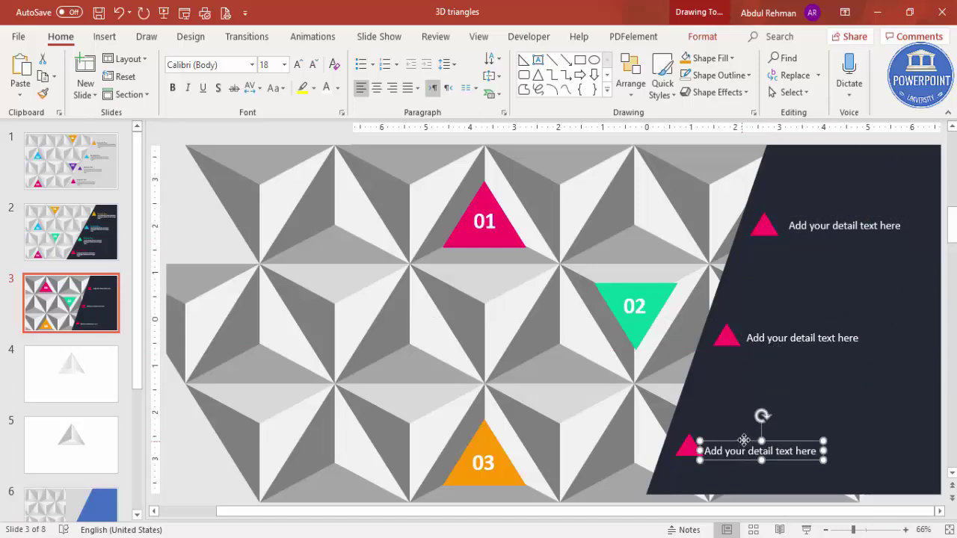
{"action": "left_click_drag", "start_coordinate": [743, 445], "coordinate": [748, 441]}
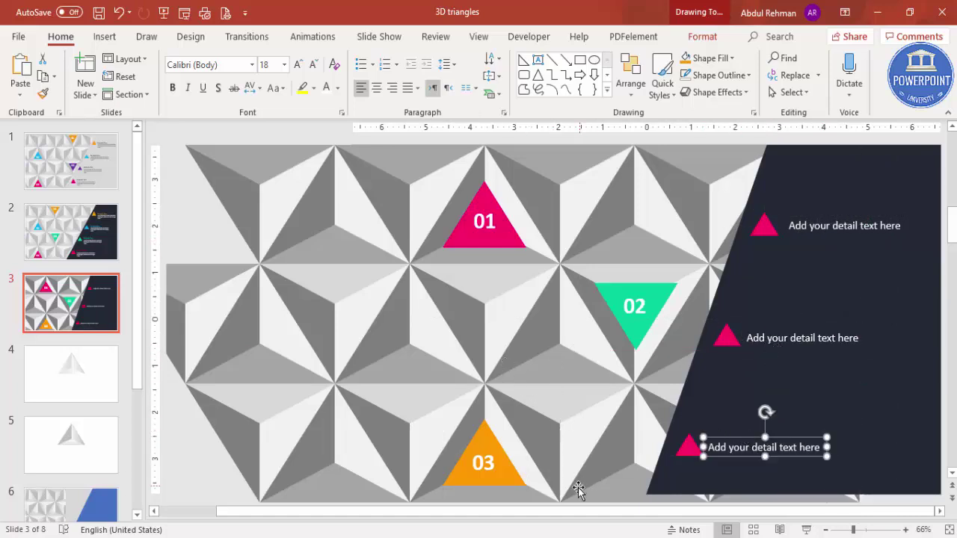
{"action": "left_click", "coordinate": [33, 232]}
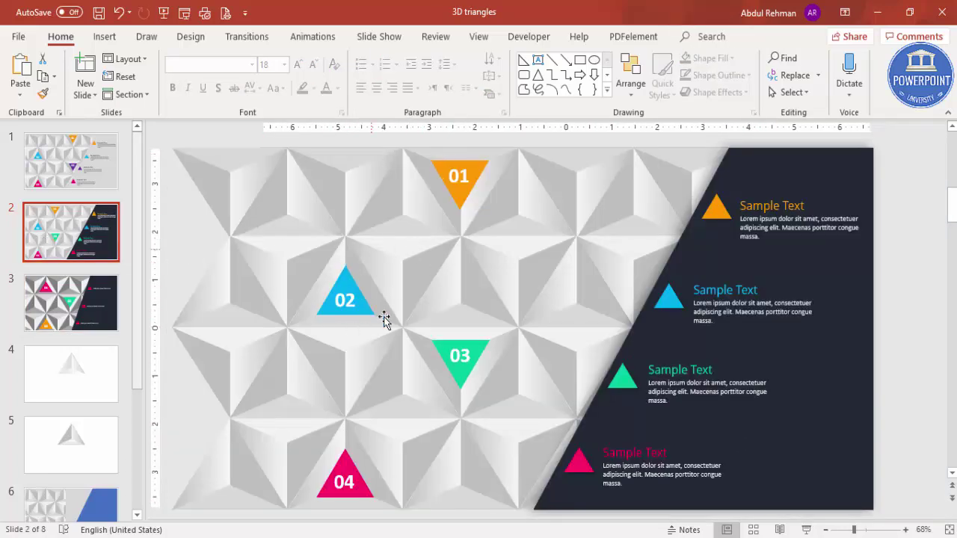
{"action": "left_click", "coordinate": [97, 303]}
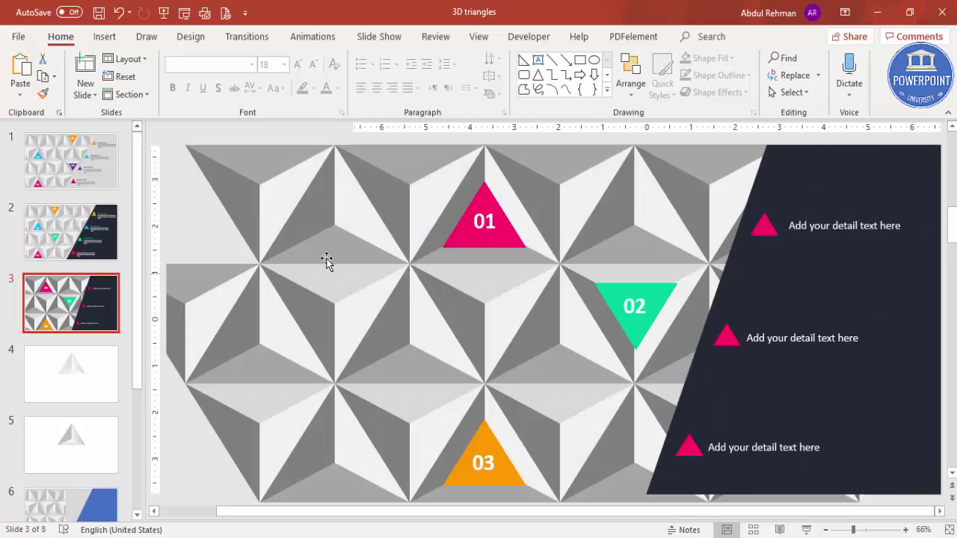